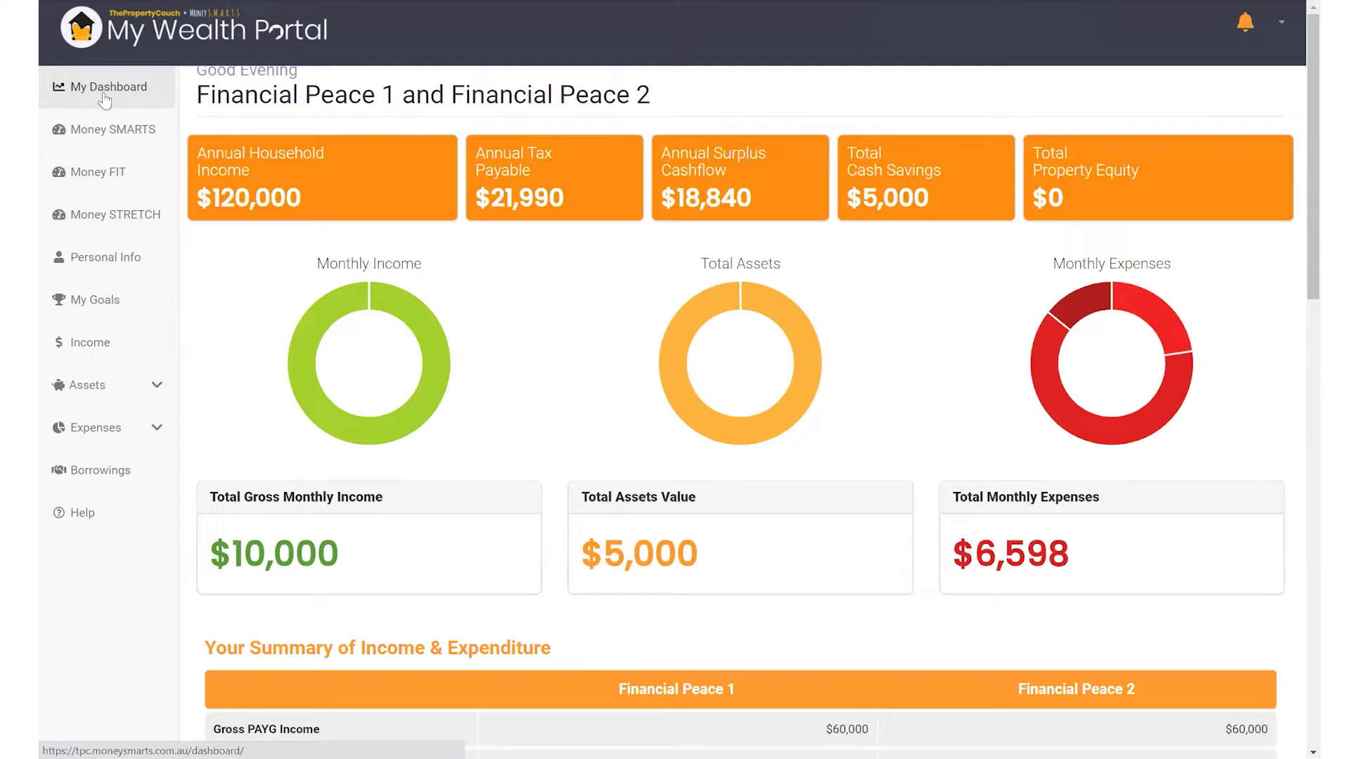
View the Money Smarts snapshot and return to the Money Stretch assessment page.
{"action": "left_click", "coordinate": [96, 223]}
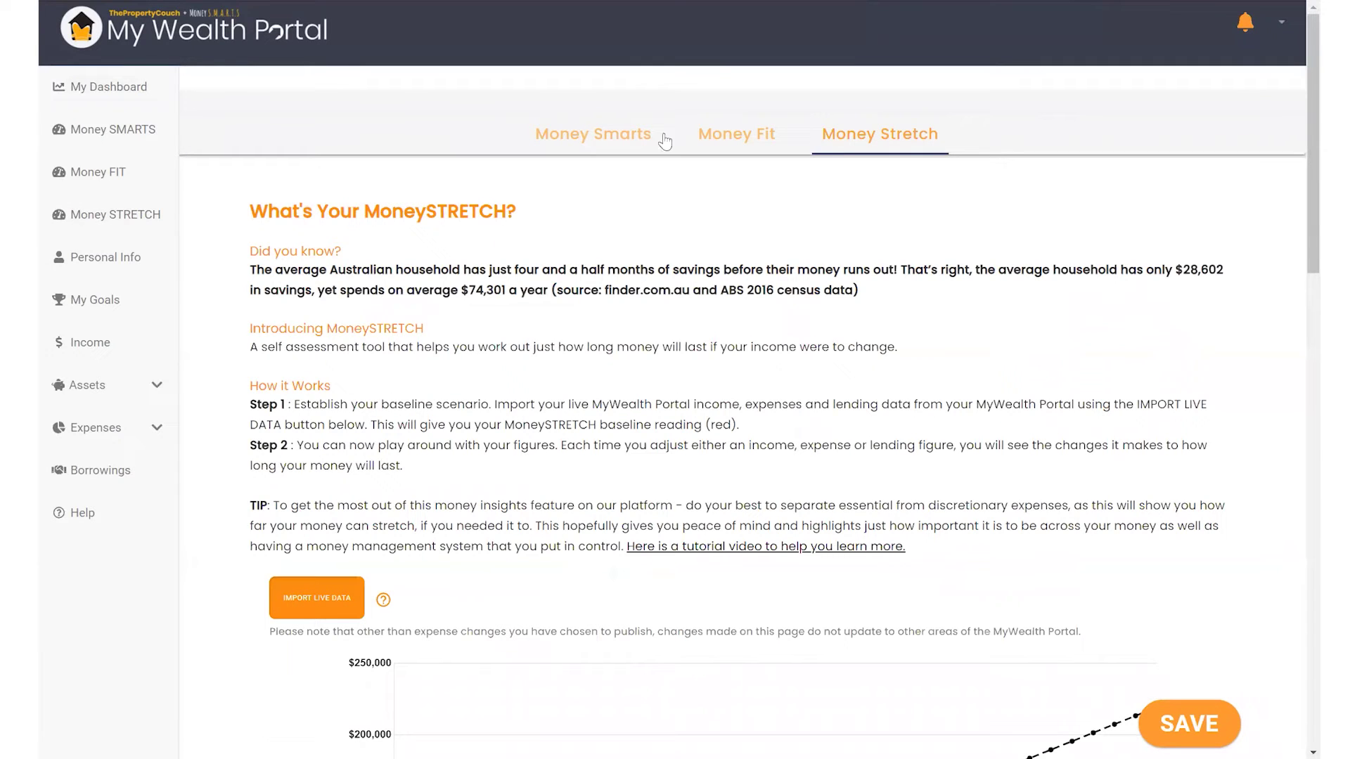
{"action": "left_click", "coordinate": [563, 136]}
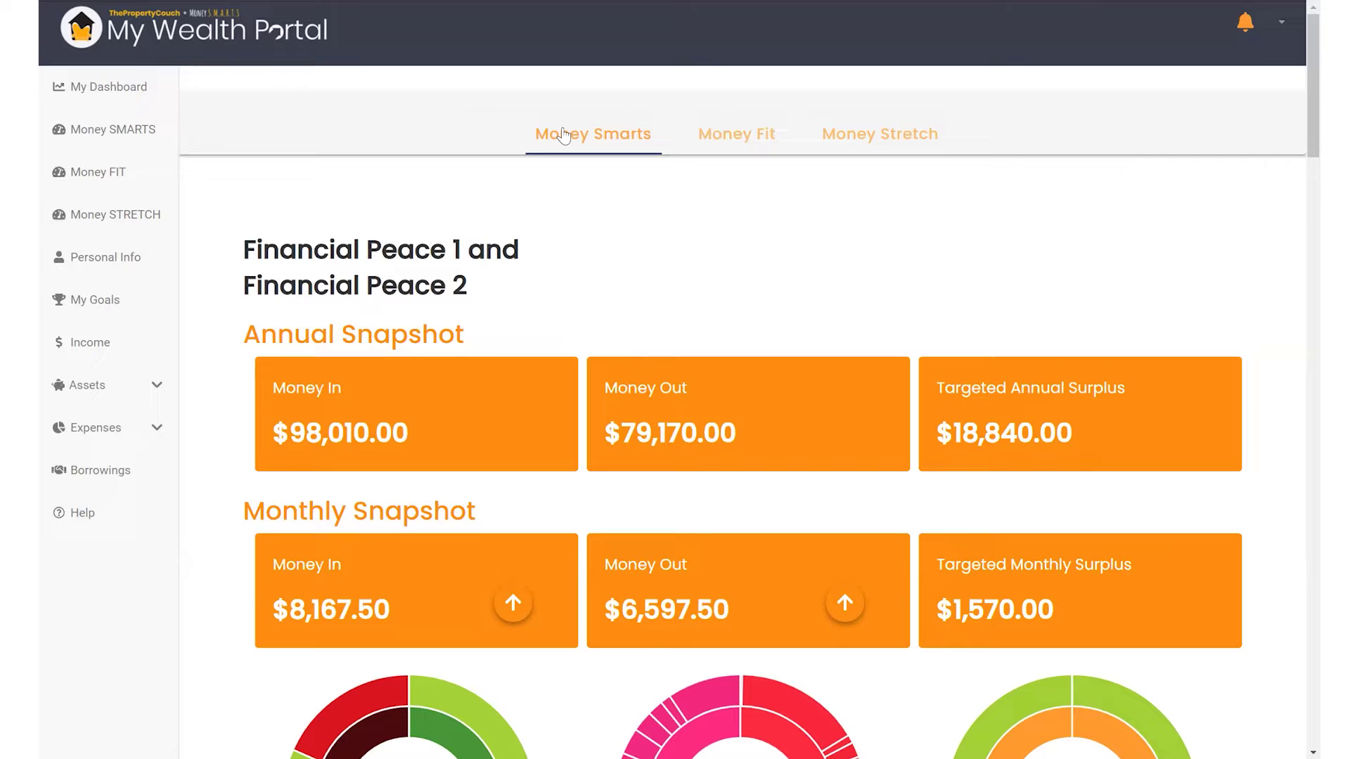
{"action": "left_click", "coordinate": [872, 143]}
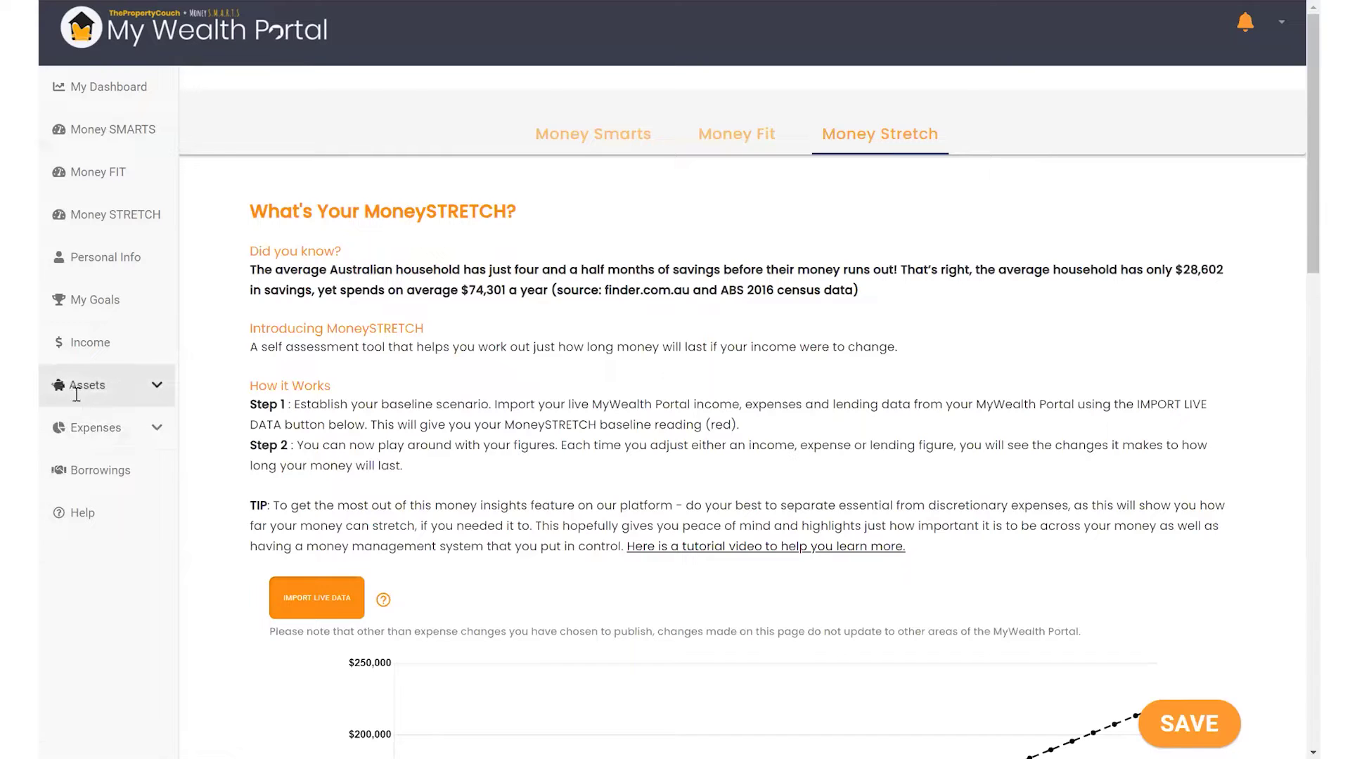
Expand the Expenses and Assets sections in the navigation and import the live portal data into the MoneySTRETCH baseline.
{"action": "left_click", "coordinate": [98, 425]}
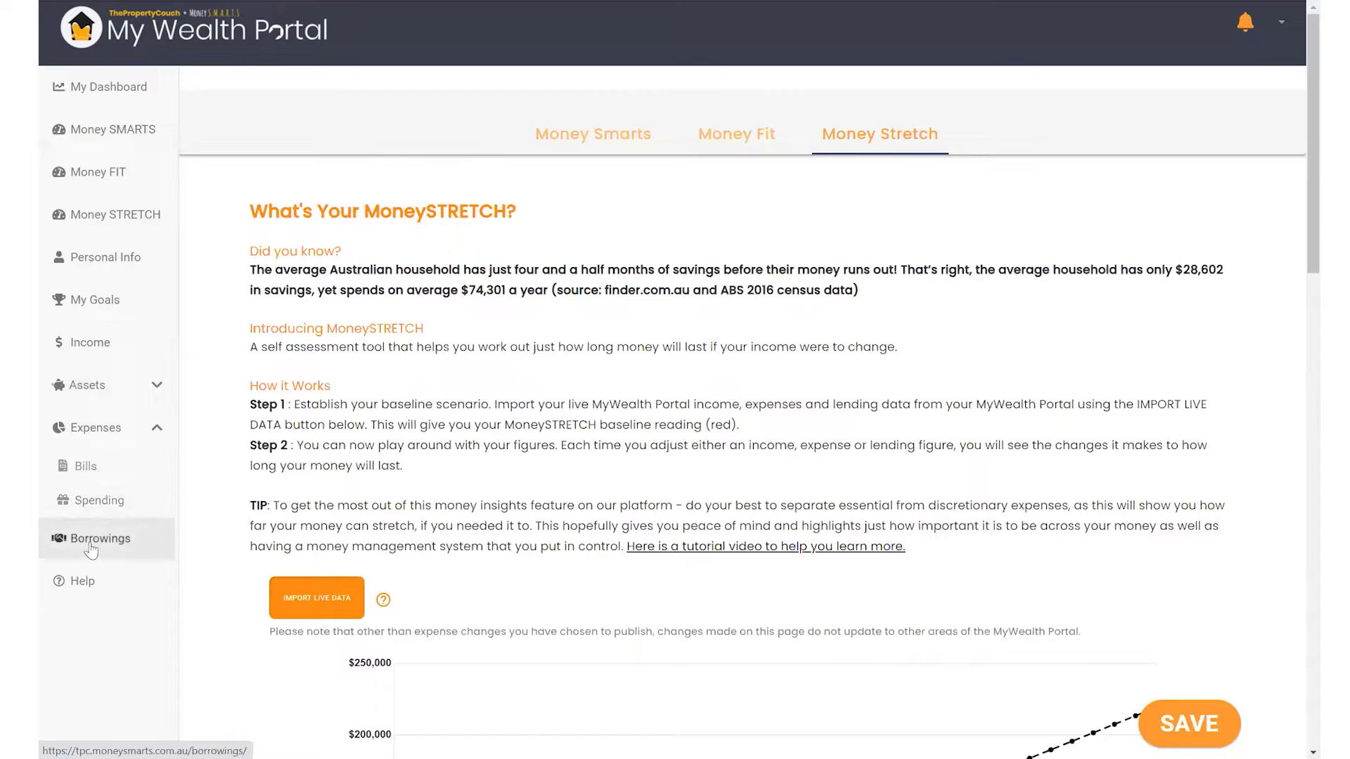
{"action": "left_click", "coordinate": [99, 386]}
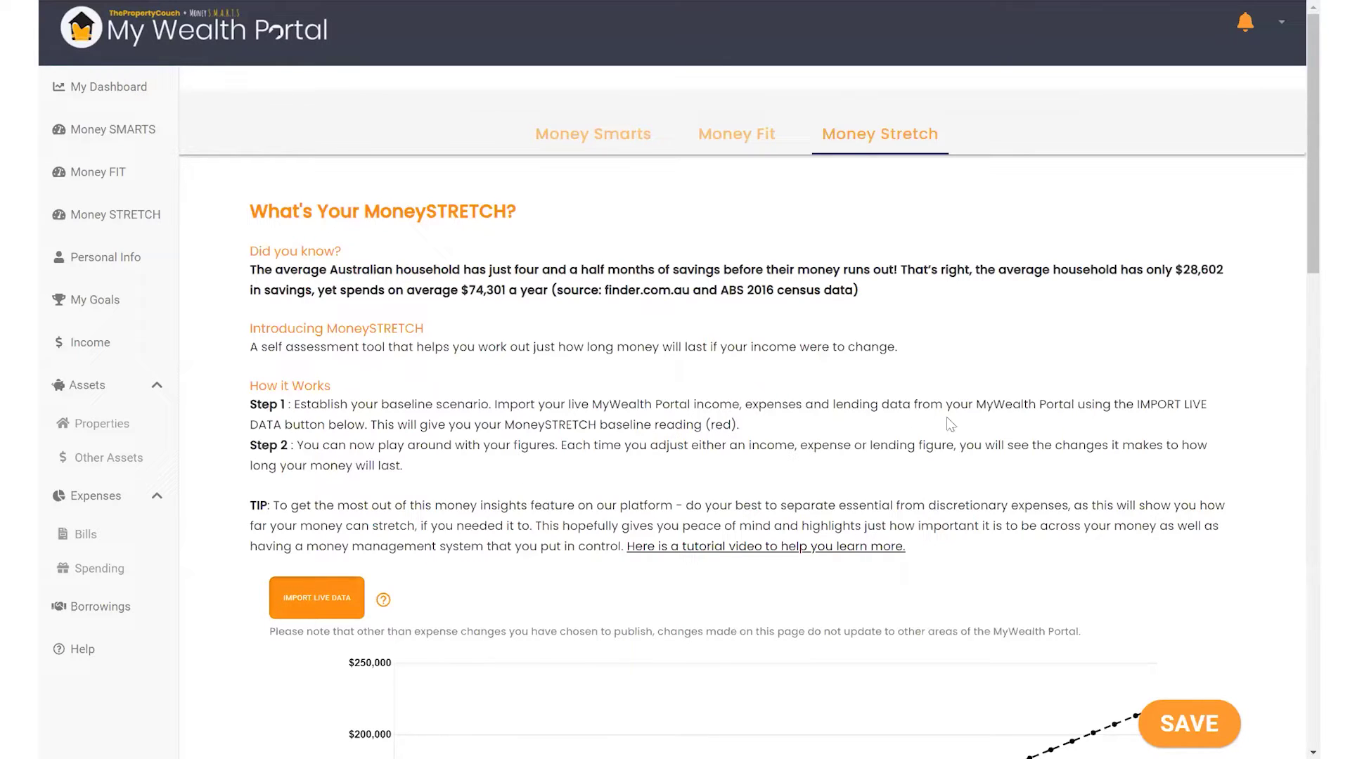
{"action": "left_click", "coordinate": [310, 603]}
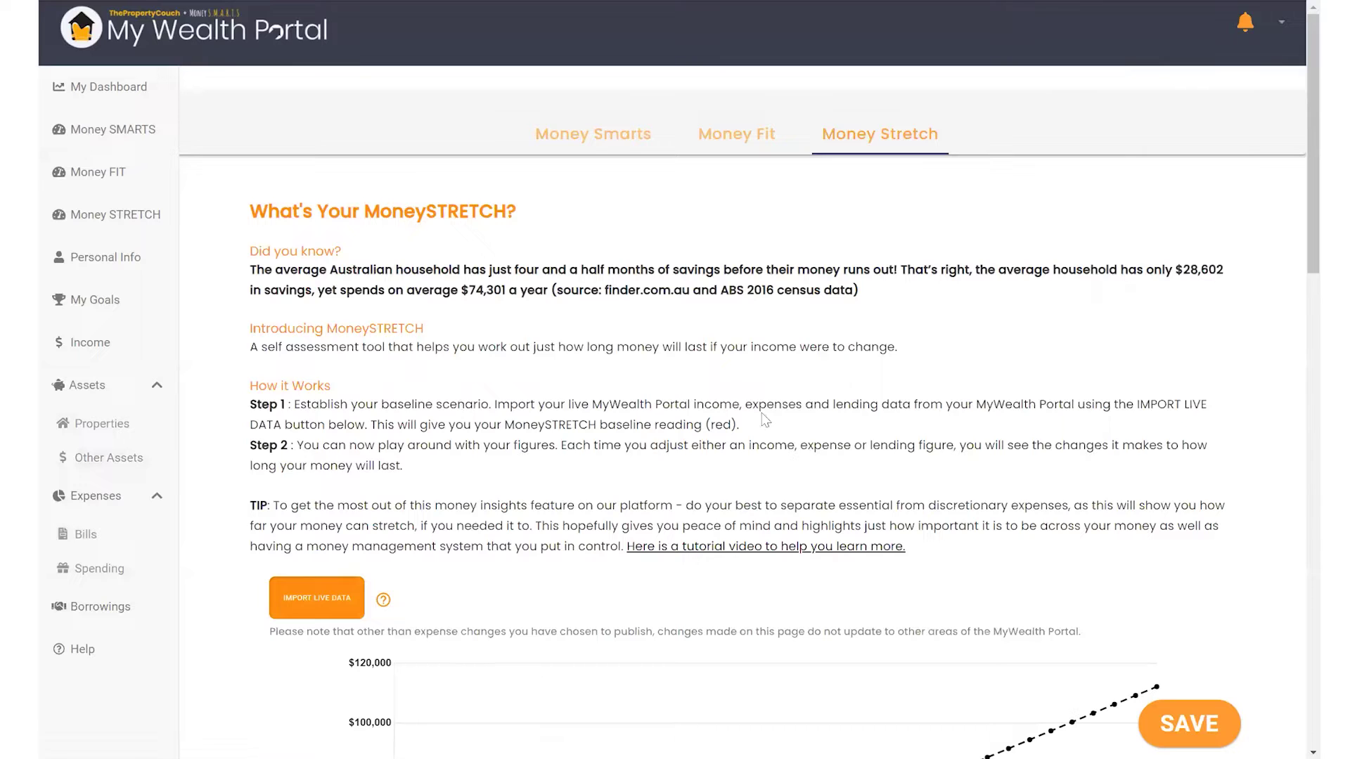
Examine the money available projection chart and the Money In figures for both people.
{"action": "scroll", "coordinate": [765, 419], "scroll_direction": "down", "scroll_amount": 3}
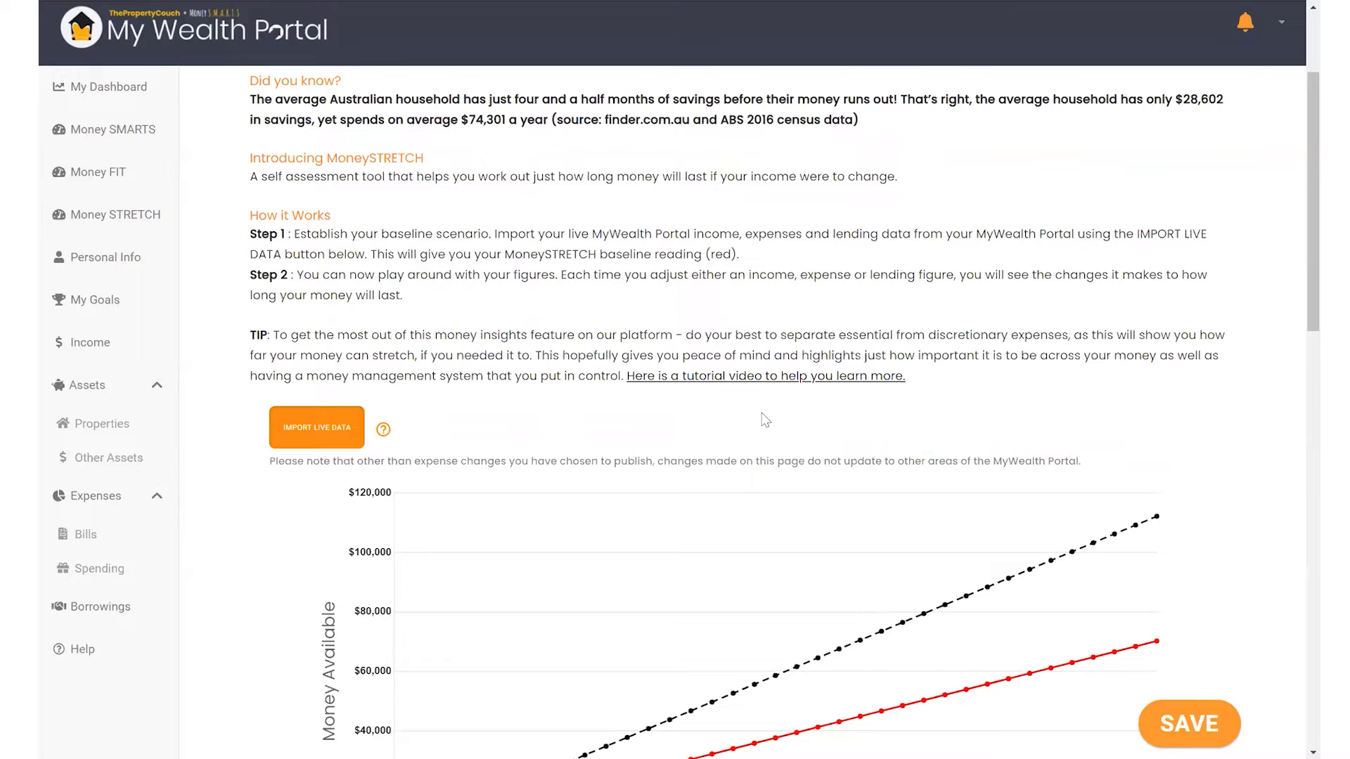
{"action": "scroll", "coordinate": [765, 420], "scroll_direction": "down", "scroll_amount": 3}
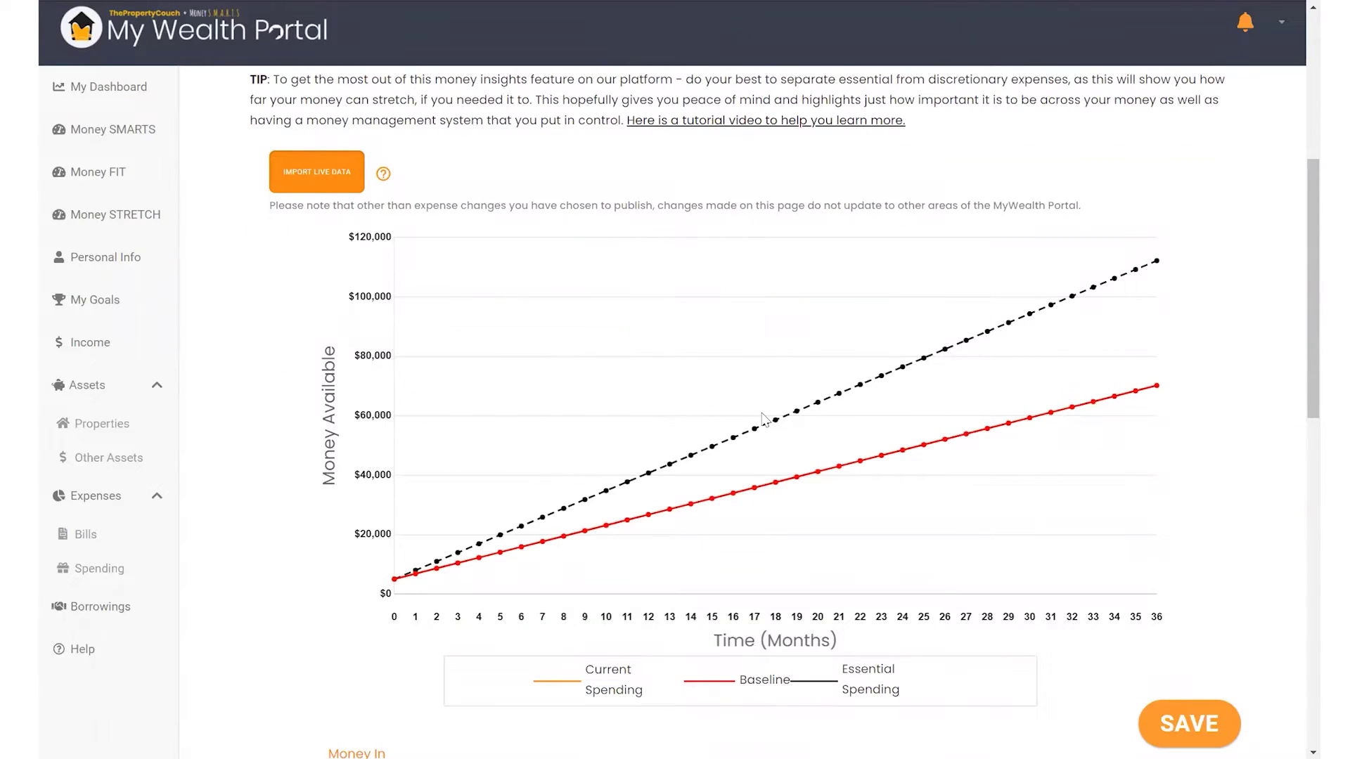
{"action": "scroll", "coordinate": [765, 419], "scroll_direction": "down", "scroll_amount": 6}
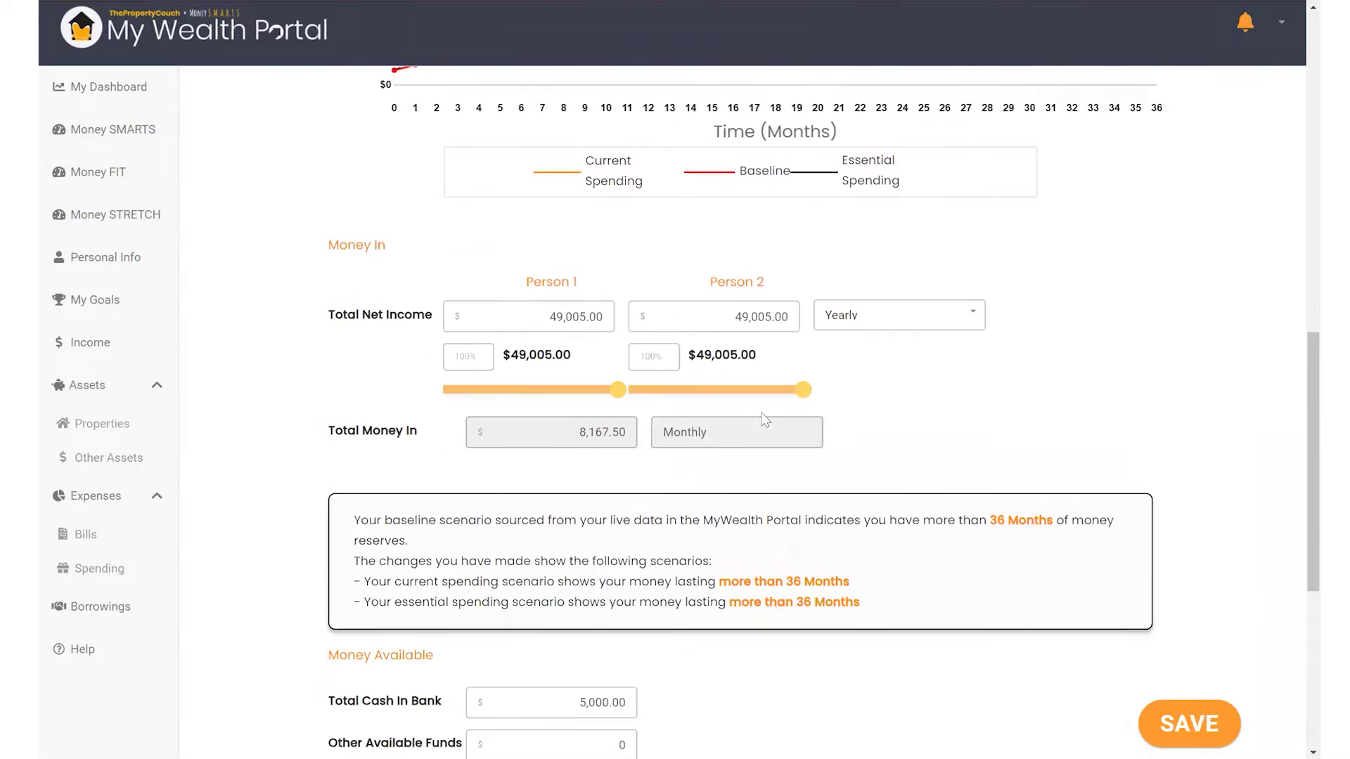
{"action": "scroll", "coordinate": [765, 419], "scroll_direction": "down", "scroll_amount": 2}
{"action": "scroll", "coordinate": [765, 419], "scroll_direction": "up", "scroll_amount": 4}
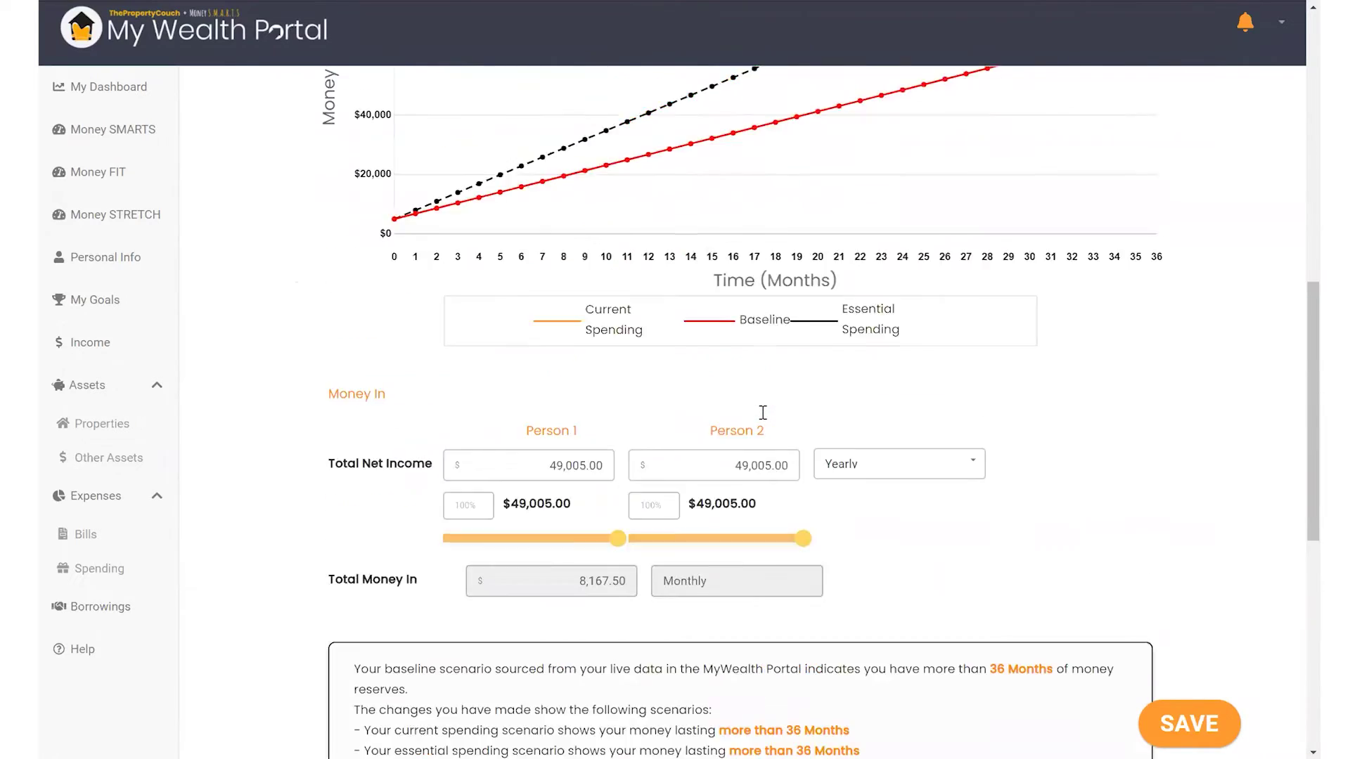
{"action": "scroll", "coordinate": [763, 413], "scroll_direction": "up", "scroll_amount": 4}
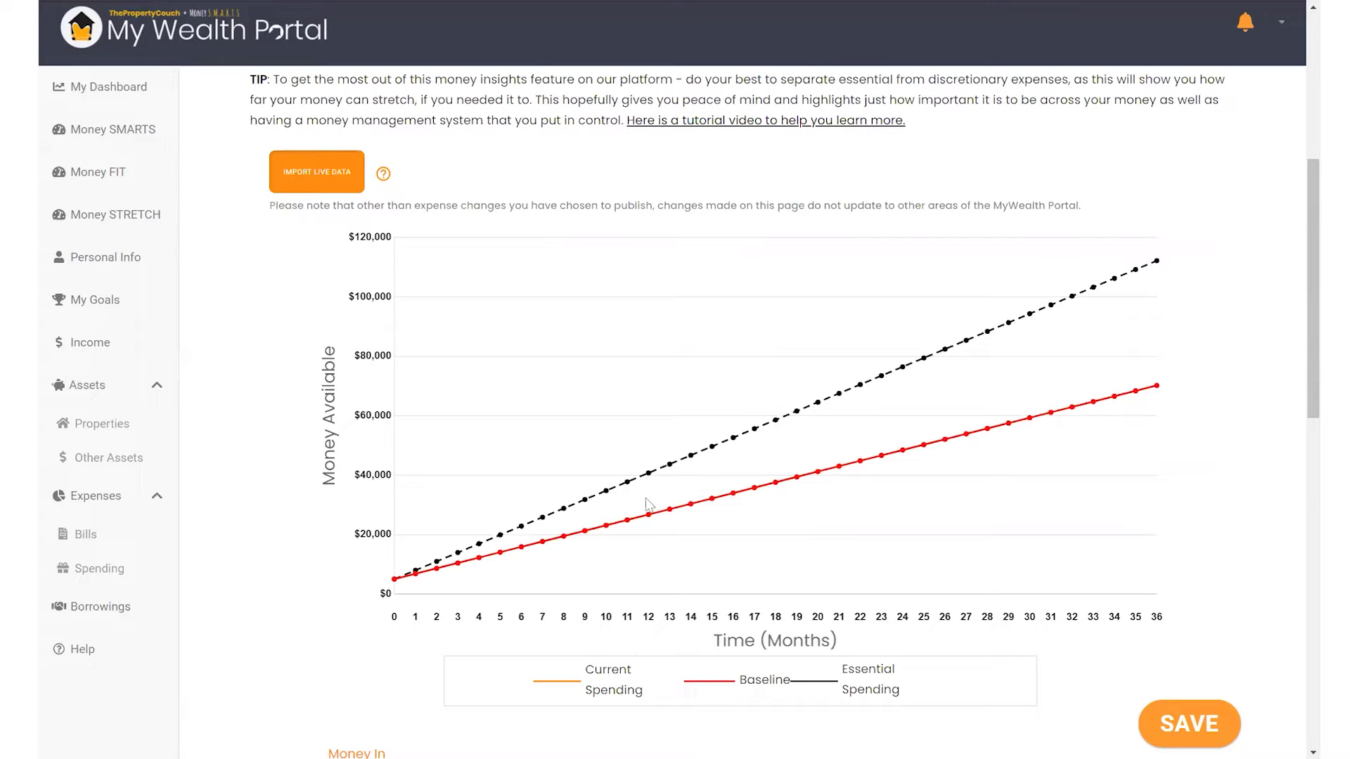
{"action": "scroll", "coordinate": [666, 538], "scroll_direction": "down", "scroll_amount": 3}
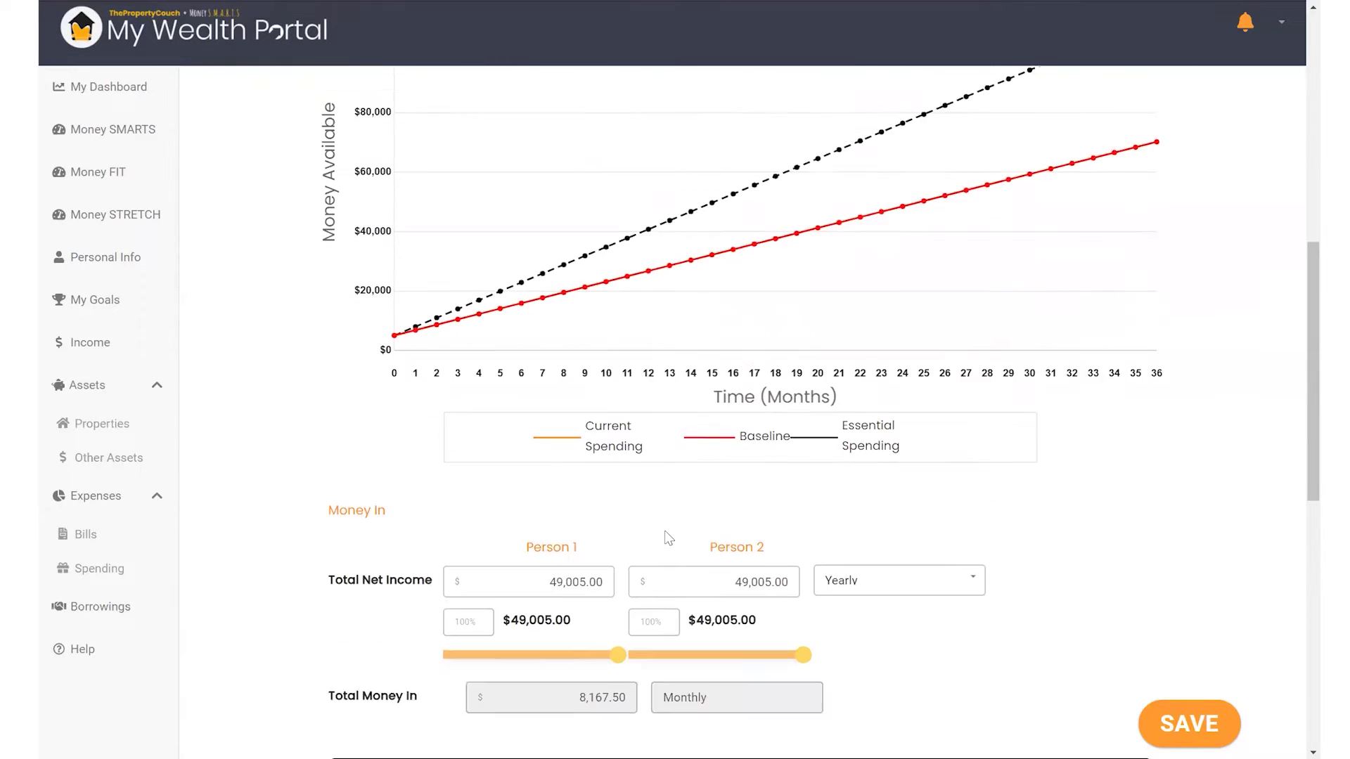
{"action": "scroll", "coordinate": [666, 537], "scroll_direction": "down", "scroll_amount": 3}
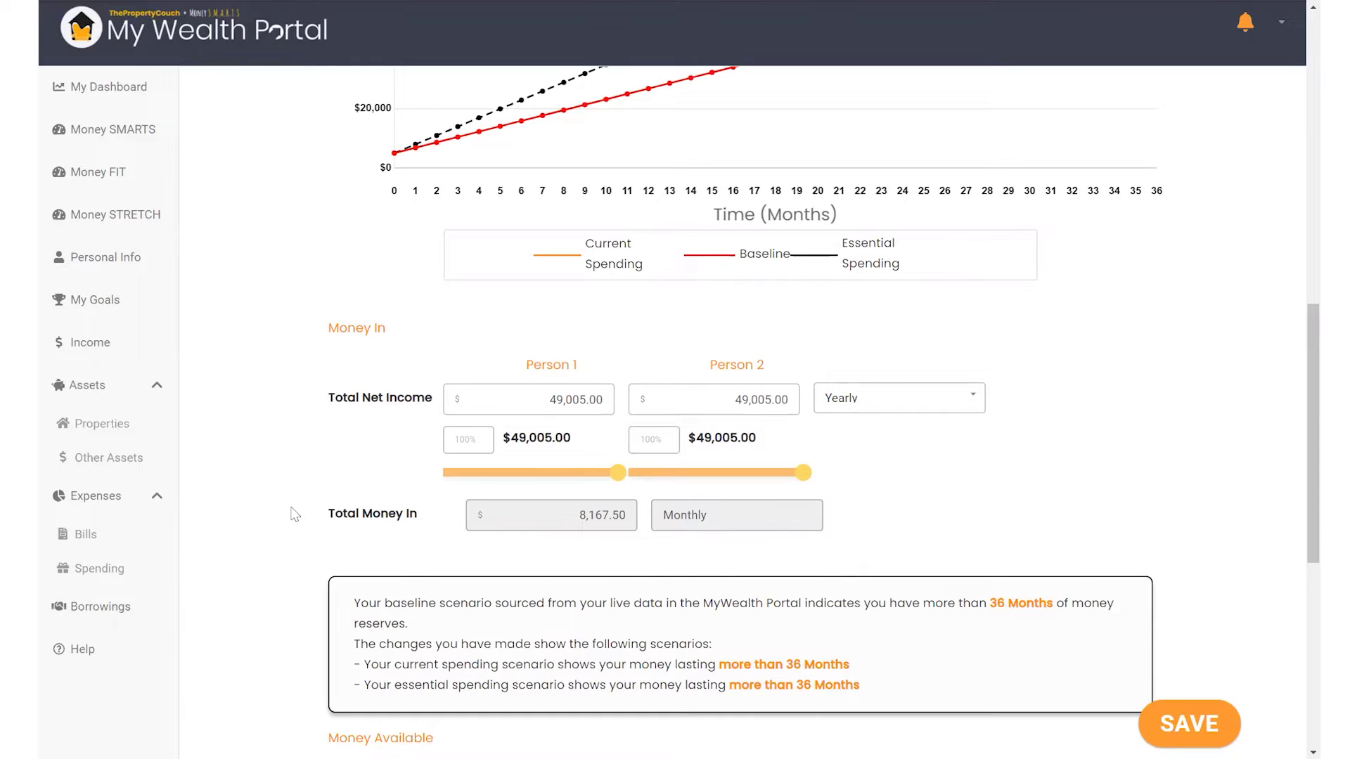
{"action": "scroll", "coordinate": [295, 515], "scroll_direction": "down", "scroll_amount": 3}
{"action": "scroll", "coordinate": [295, 514], "scroll_direction": "up", "scroll_amount": 3}
{"action": "scroll", "coordinate": [942, 502], "scroll_direction": "down", "scroll_amount": 1}
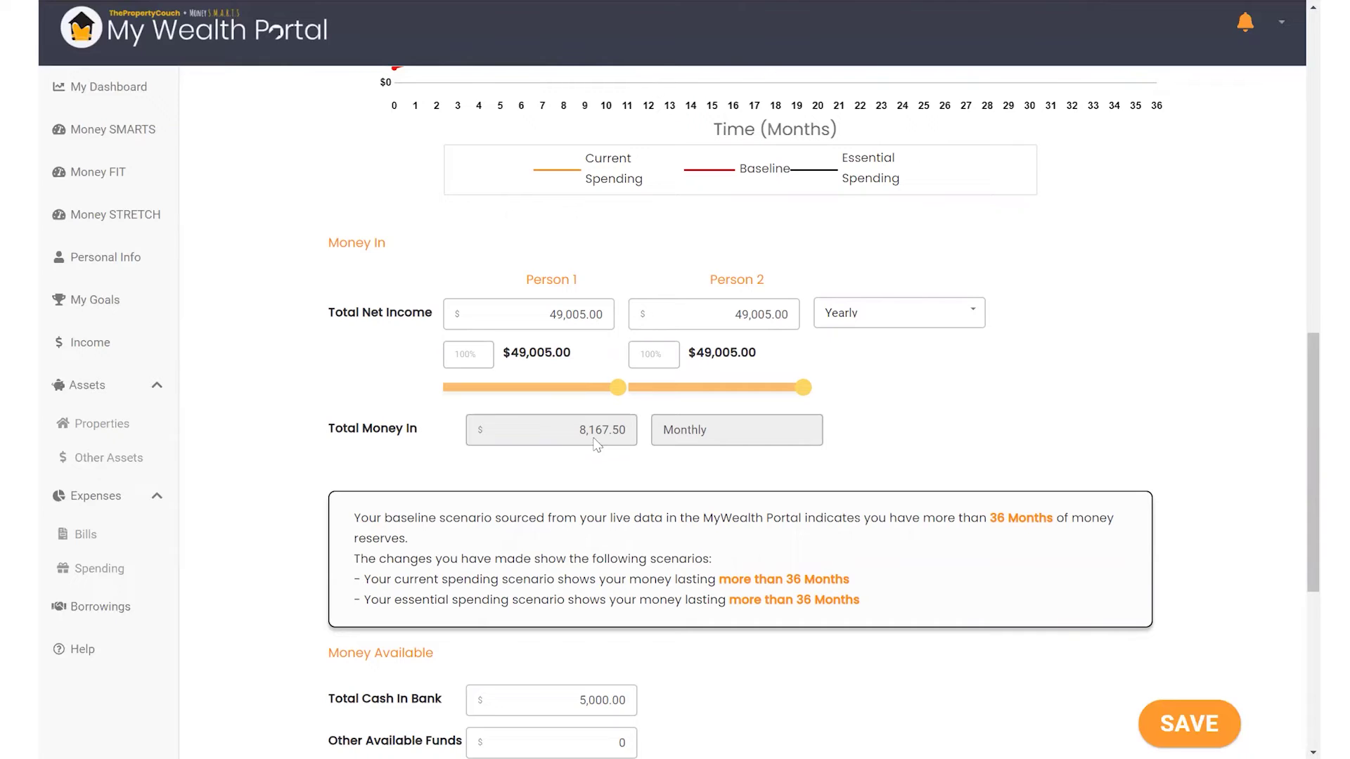
Review the scenario summary, Money Available, Money Out and total surplus figures against the projection chart.
{"action": "scroll", "coordinate": [604, 445], "scroll_direction": "down", "scroll_amount": 4}
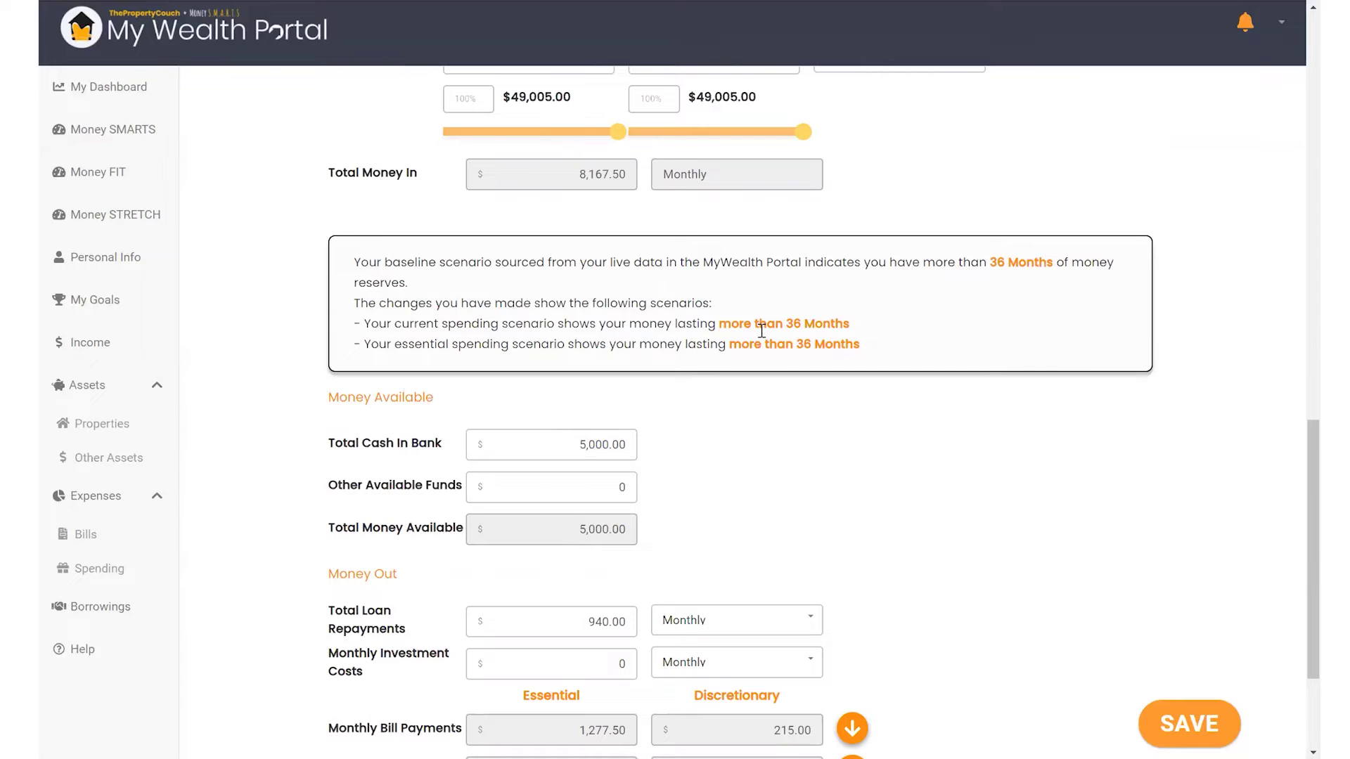
{"action": "scroll", "coordinate": [744, 450], "scroll_direction": "down", "scroll_amount": 1}
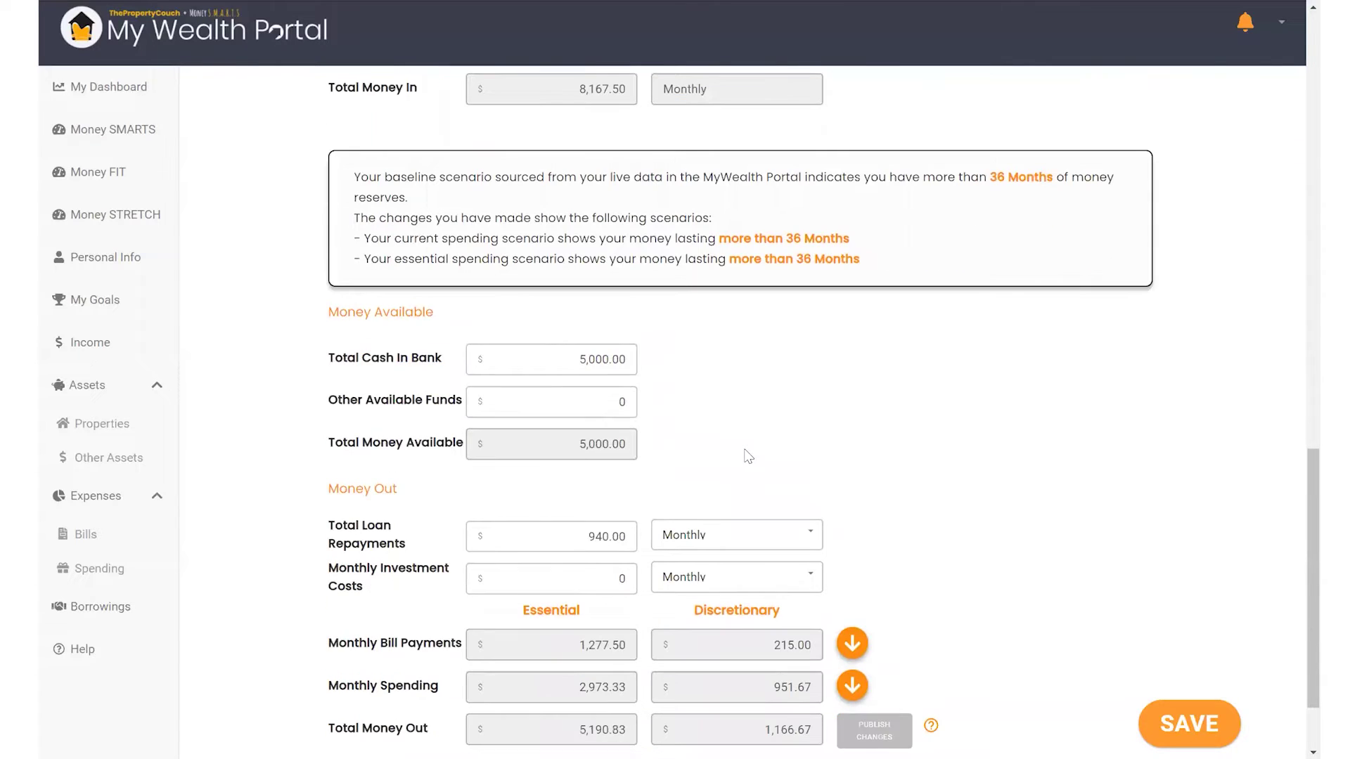
{"action": "left_click", "coordinate": [428, 379]}
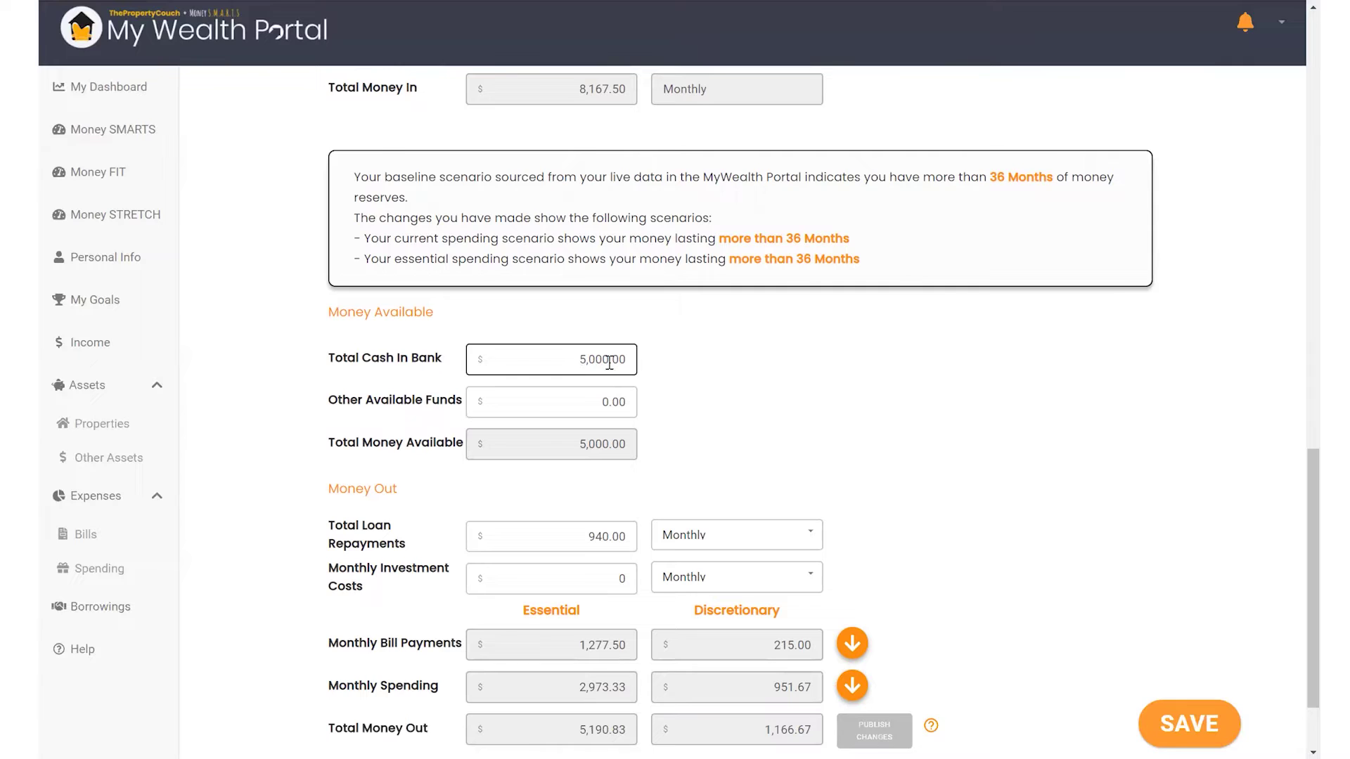
{"action": "left_click", "coordinate": [647, 368]}
{"action": "scroll", "coordinate": [721, 422], "scroll_direction": "down", "scroll_amount": 3}
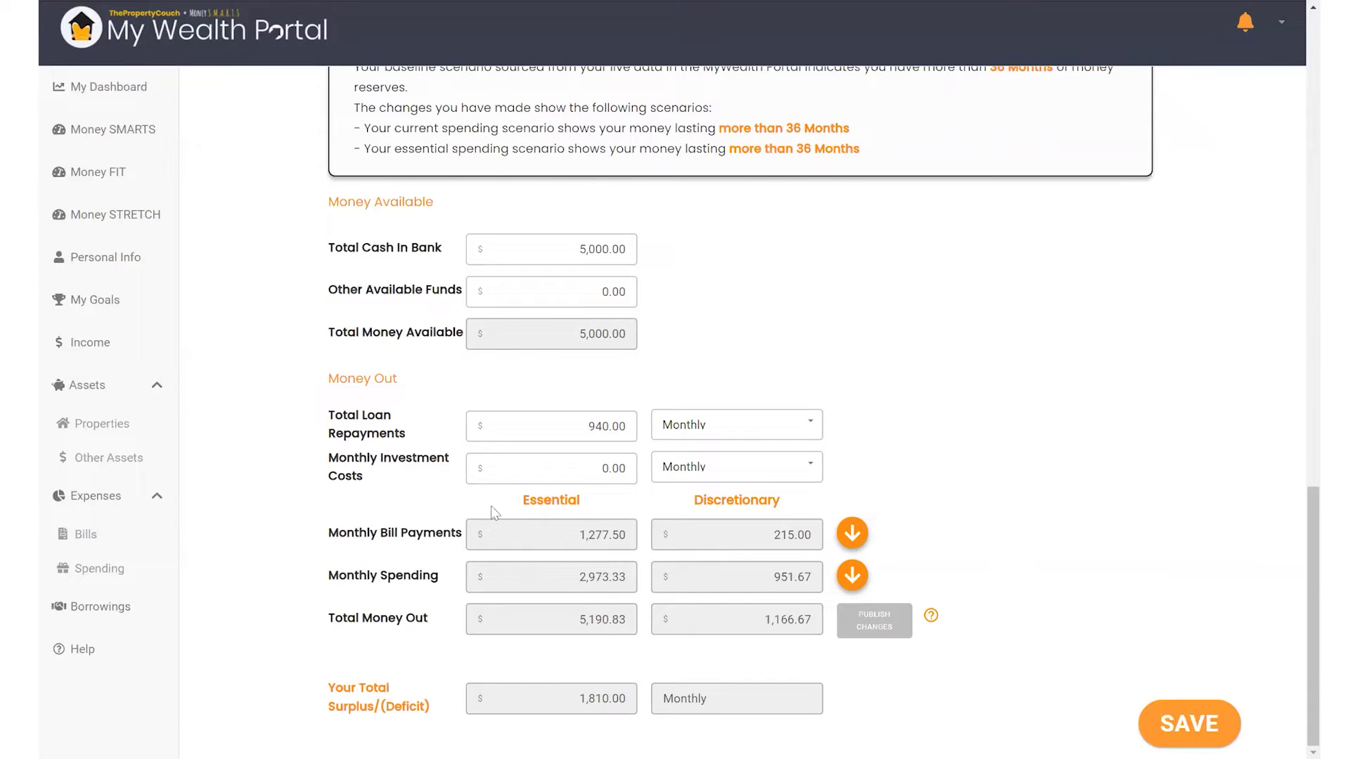
{"action": "scroll", "coordinate": [444, 359], "scroll_direction": "up", "scroll_amount": 5}
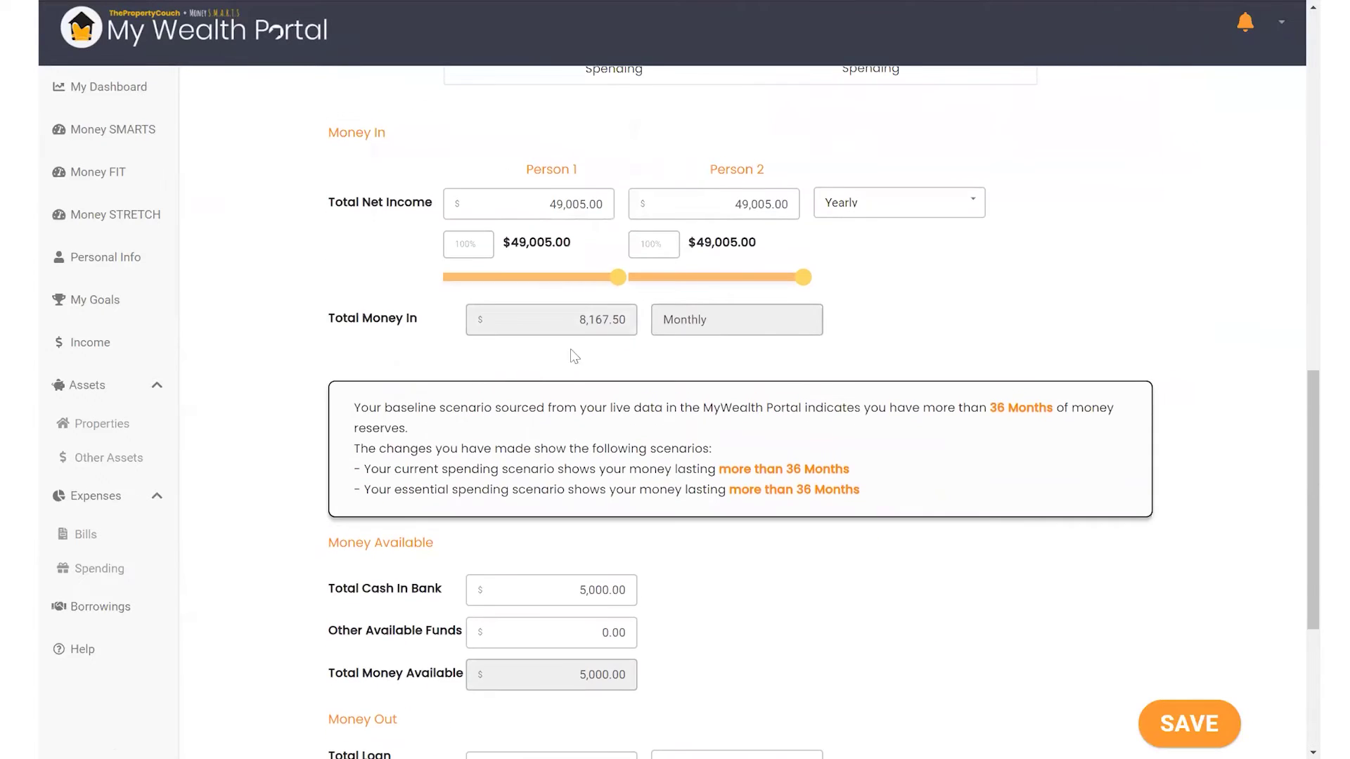
{"action": "scroll", "coordinate": [589, 353], "scroll_direction": "down", "scroll_amount": 5}
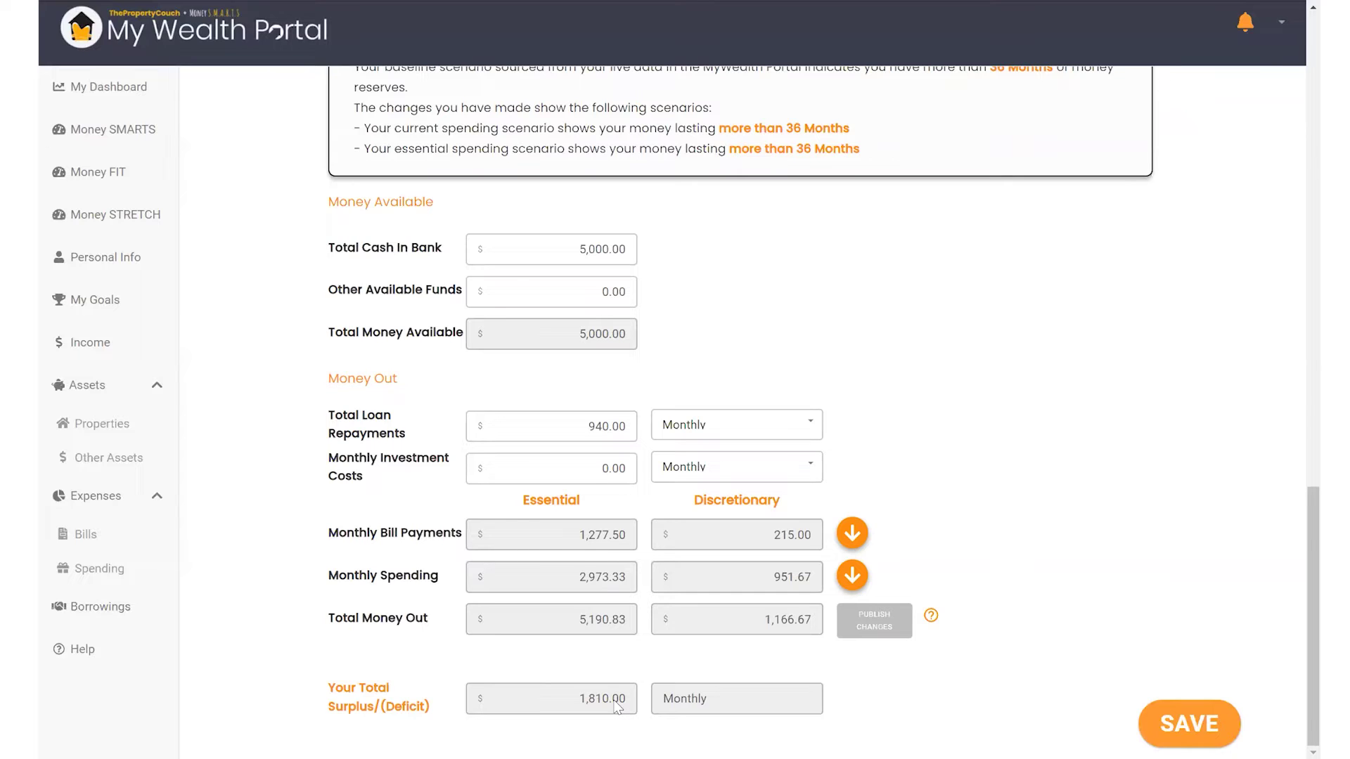
{"action": "scroll", "coordinate": [617, 707], "scroll_direction": "up", "scroll_amount": 5}
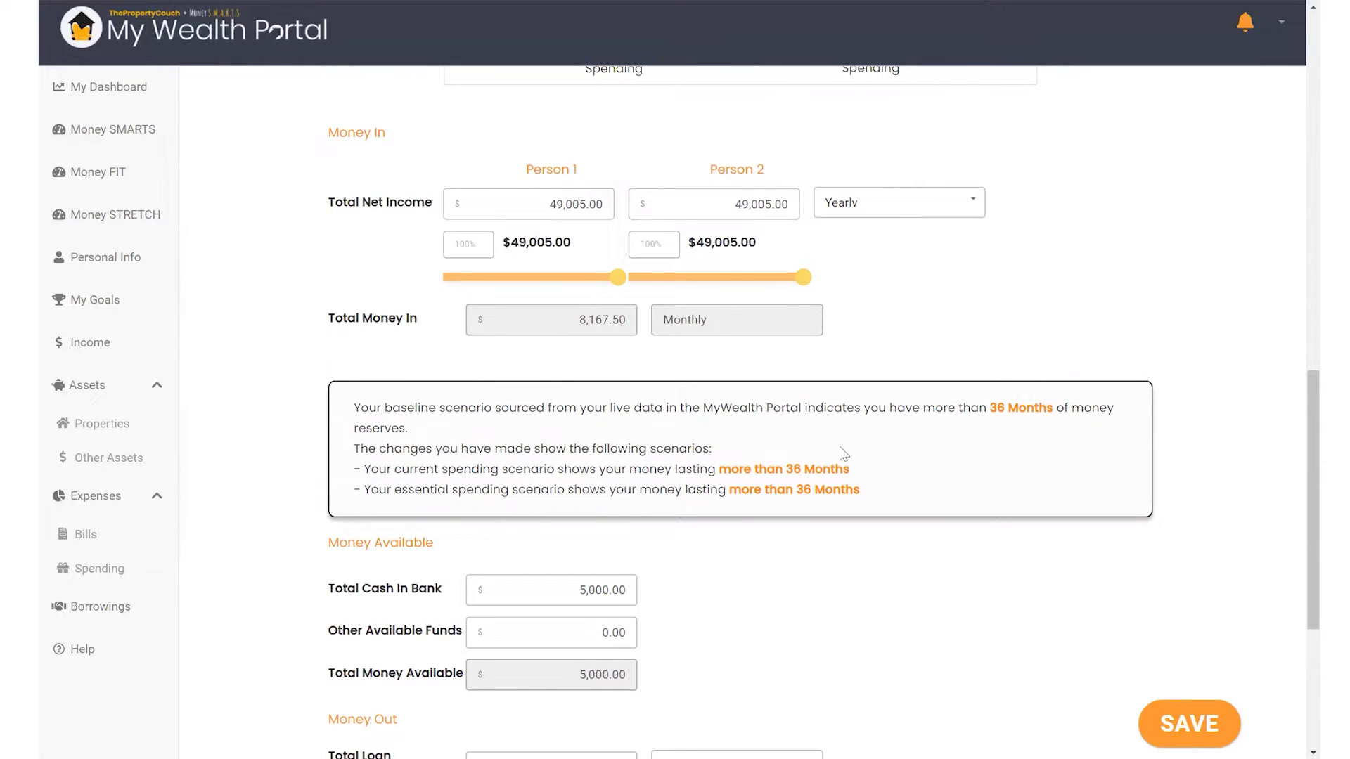
{"action": "scroll", "coordinate": [780, 496], "scroll_direction": "up", "scroll_amount": 8}
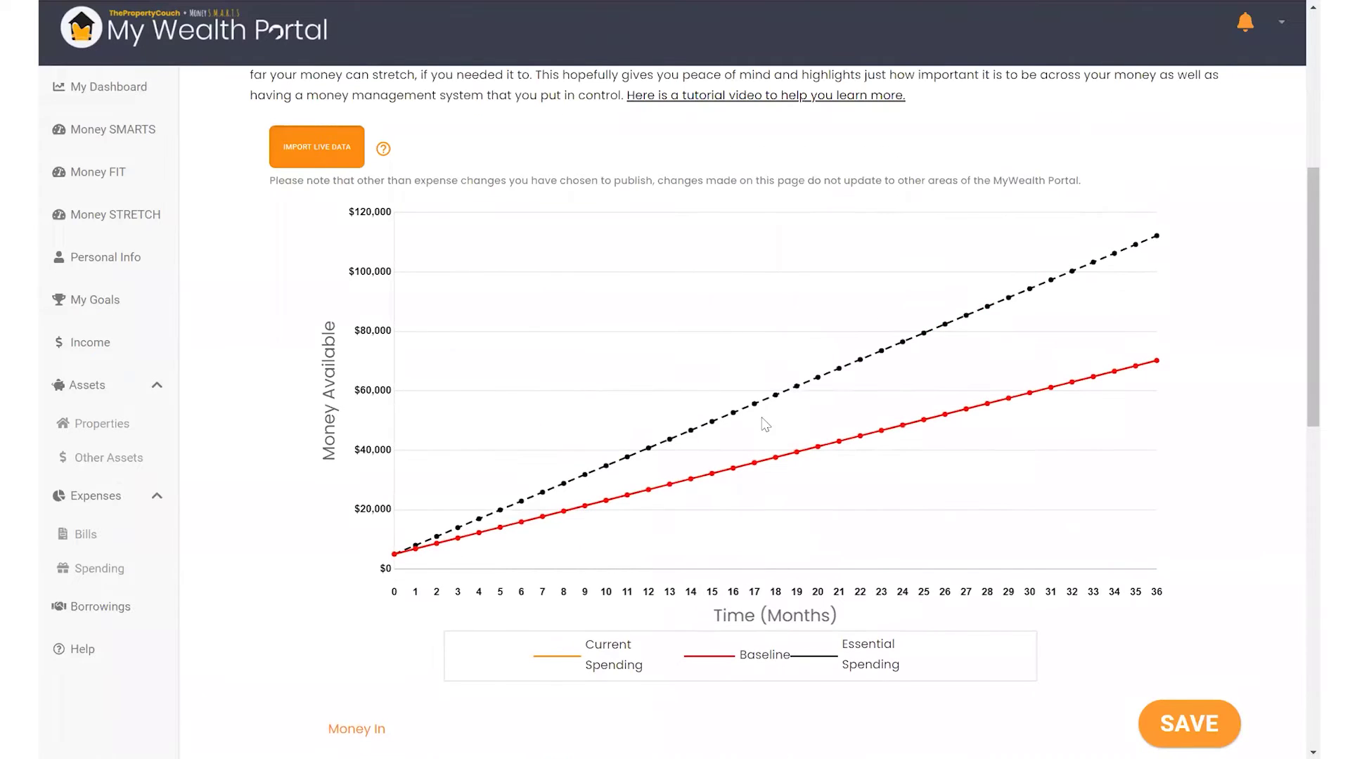
{"action": "scroll", "coordinate": [765, 491], "scroll_direction": "down", "scroll_amount": 7}
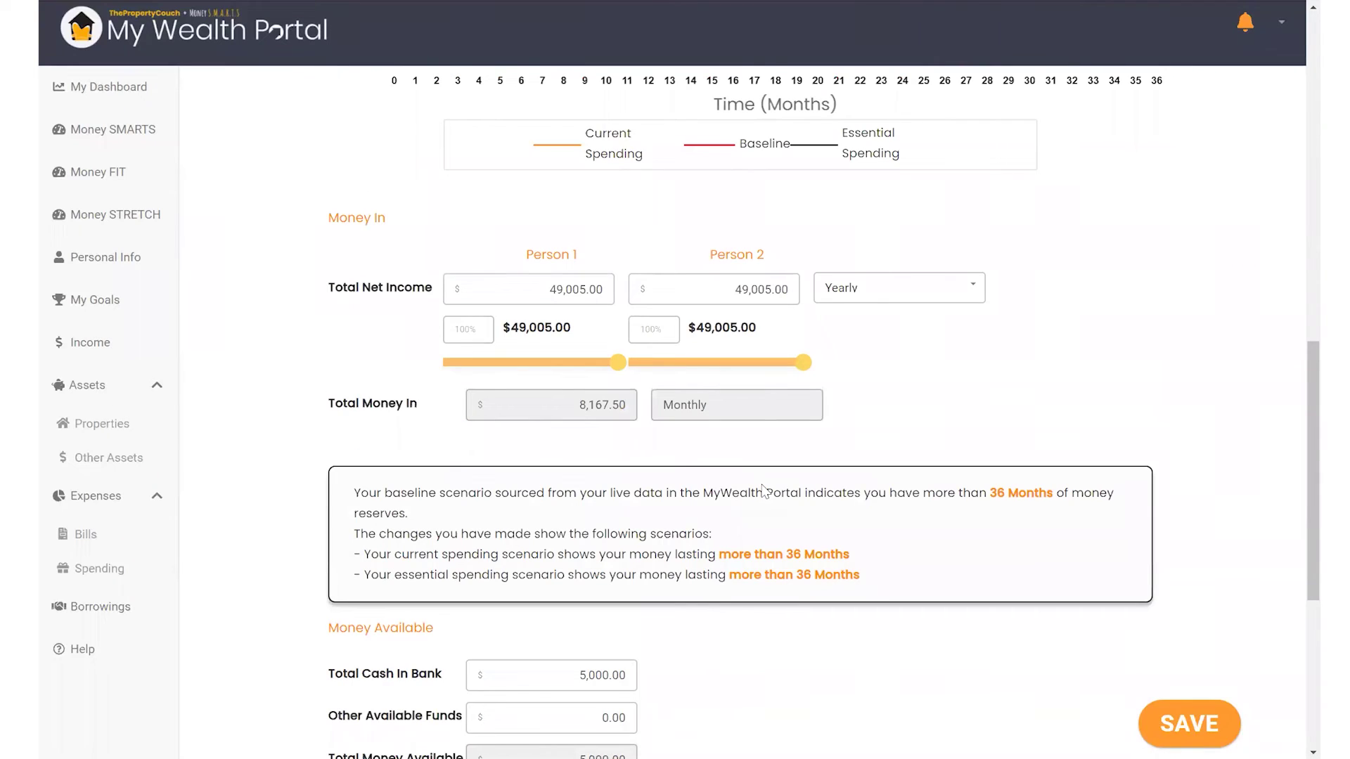
Try reducing Person 1's net income to 68% and restore it to 100%.
{"action": "scroll", "coordinate": [764, 490], "scroll_direction": "up", "scroll_amount": 4}
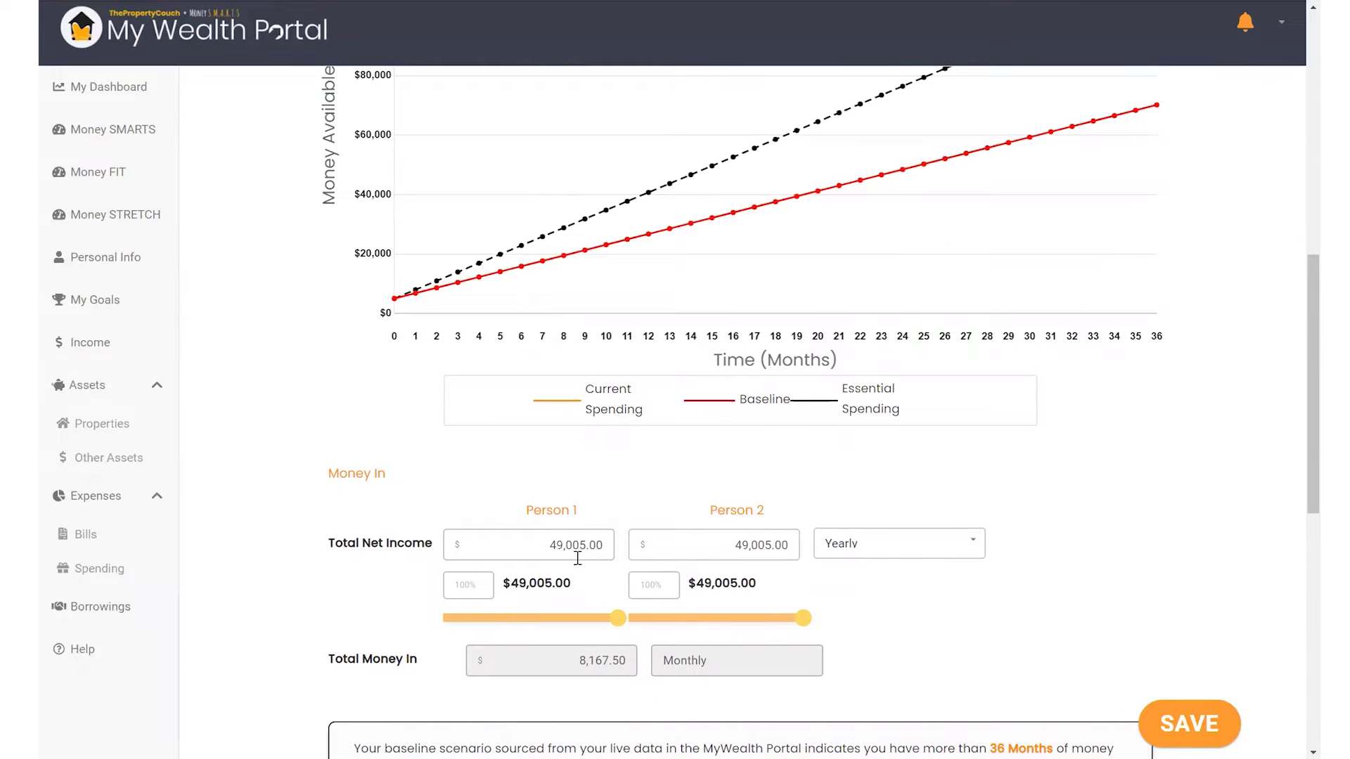
{"action": "mouse_move", "coordinate": [618, 622]}
{"action": "left_click_drag", "start_coordinate": [618, 628], "coordinate": [560, 633]}
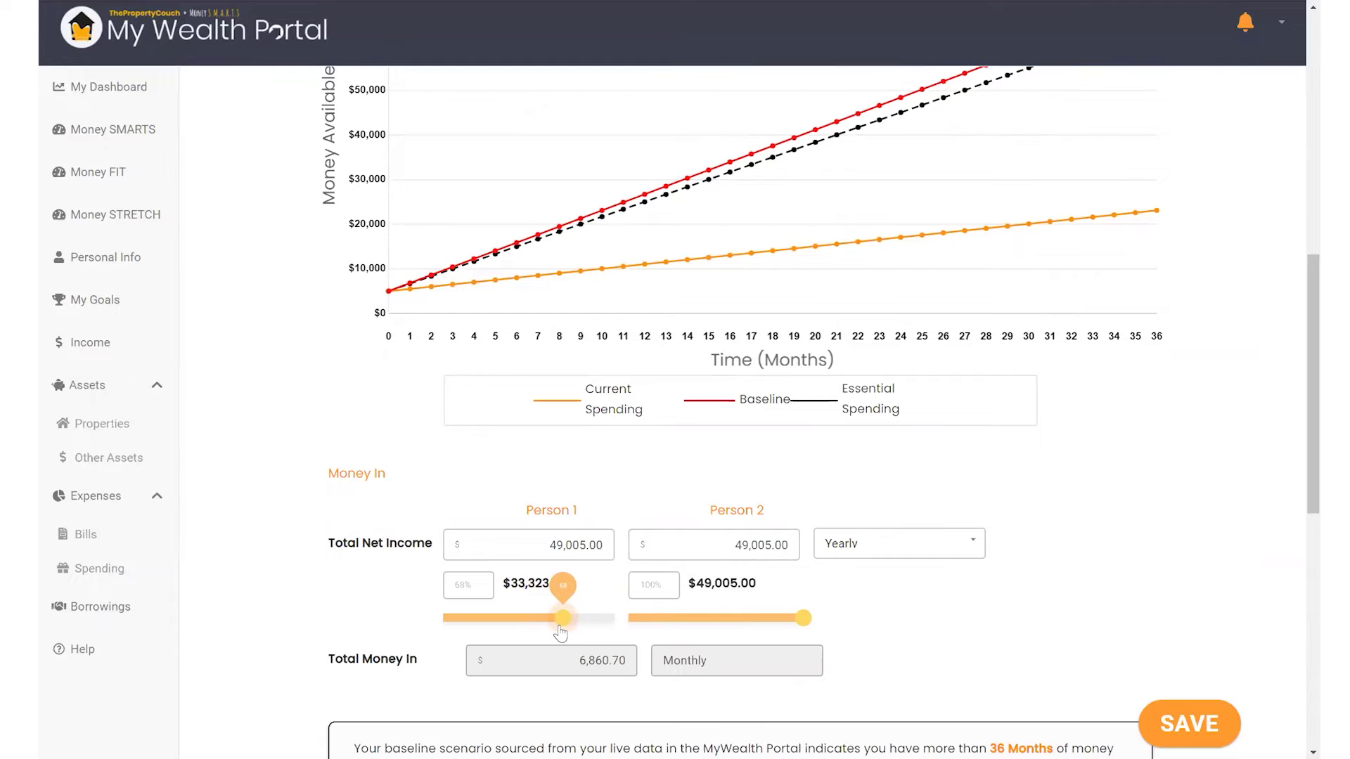
{"action": "left_click_drag", "start_coordinate": [560, 633], "coordinate": [616, 628]}
Inspect the month 10 values for baseline and essential spending on the chart, and check the essential and discretionary expense totals.
{"action": "scroll", "coordinate": [685, 387], "scroll_direction": "up", "scroll_amount": 3}
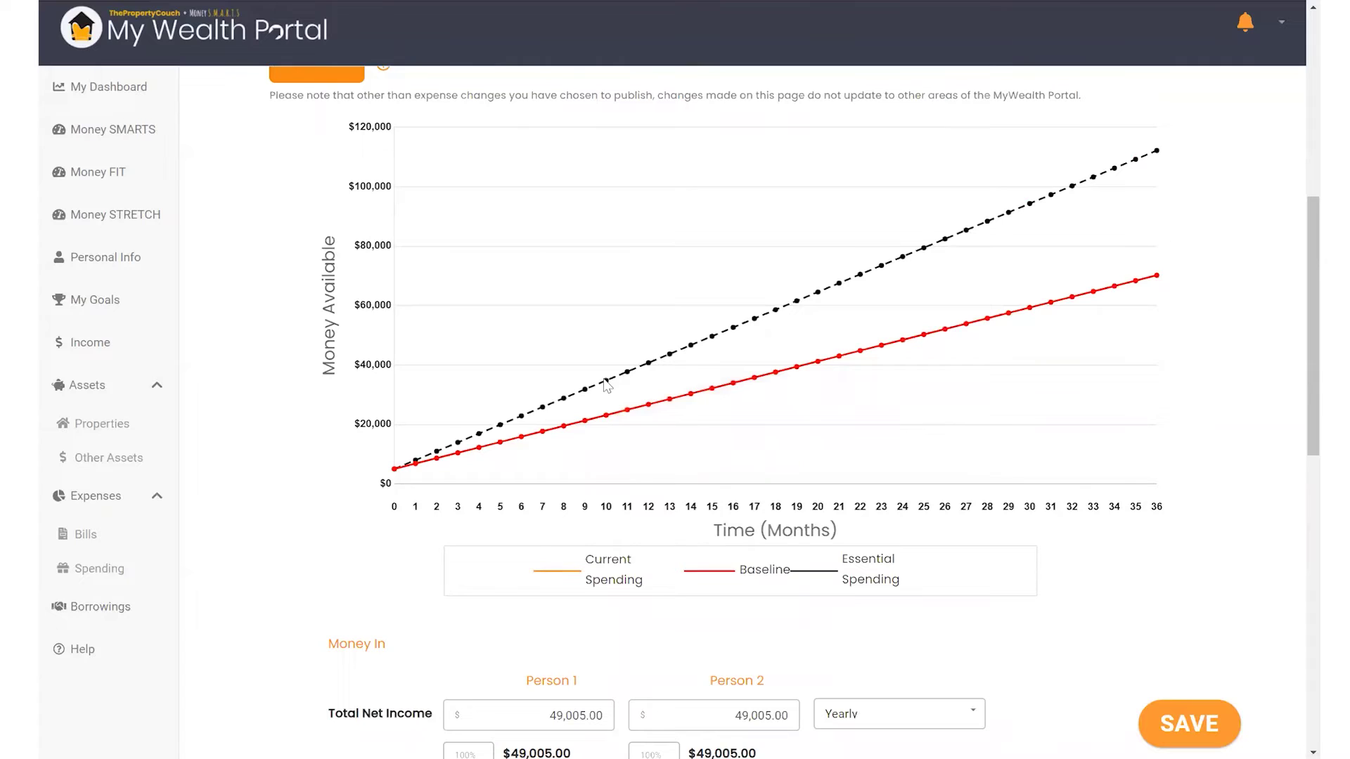
{"action": "mouse_move", "coordinate": [608, 388]}
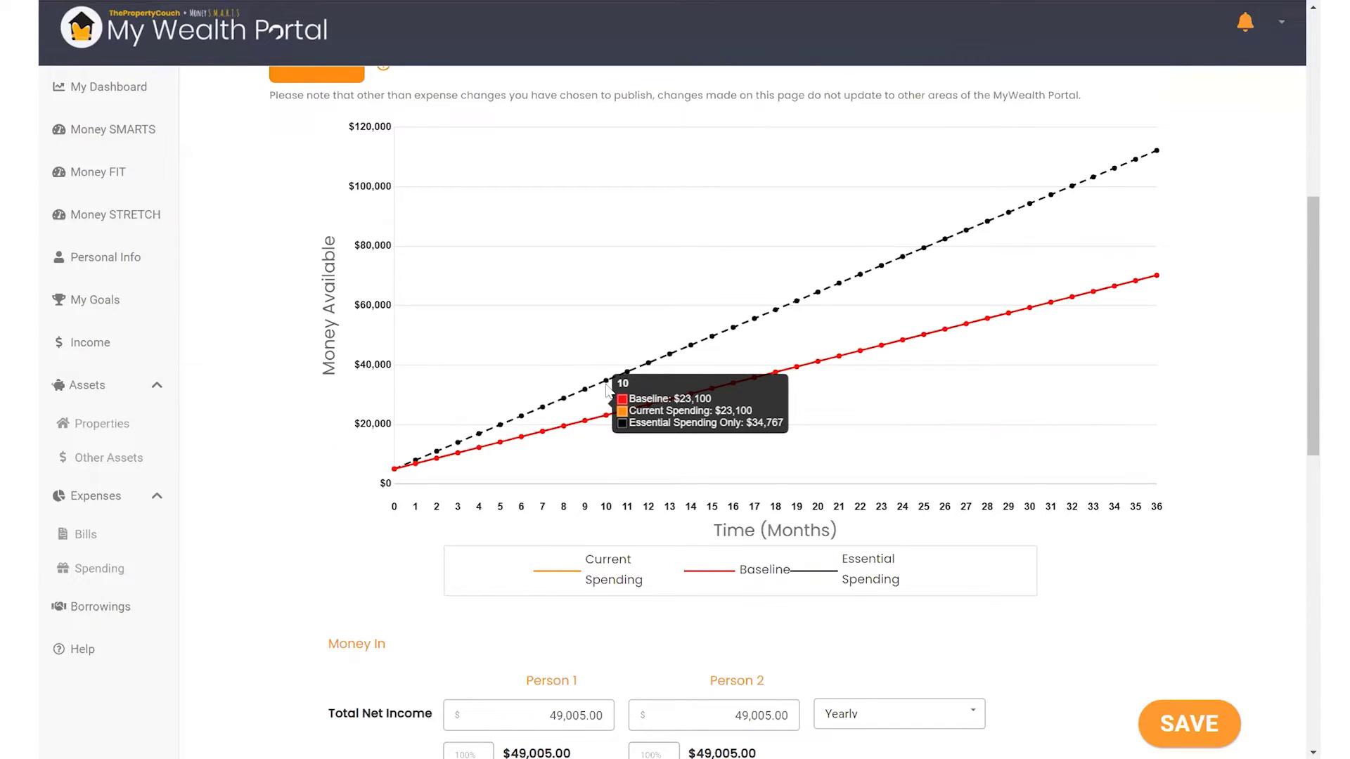
{"action": "scroll", "coordinate": [609, 597], "scroll_direction": "down", "scroll_amount": 3}
{"action": "scroll", "coordinate": [612, 601], "scroll_direction": "down", "scroll_amount": 7}
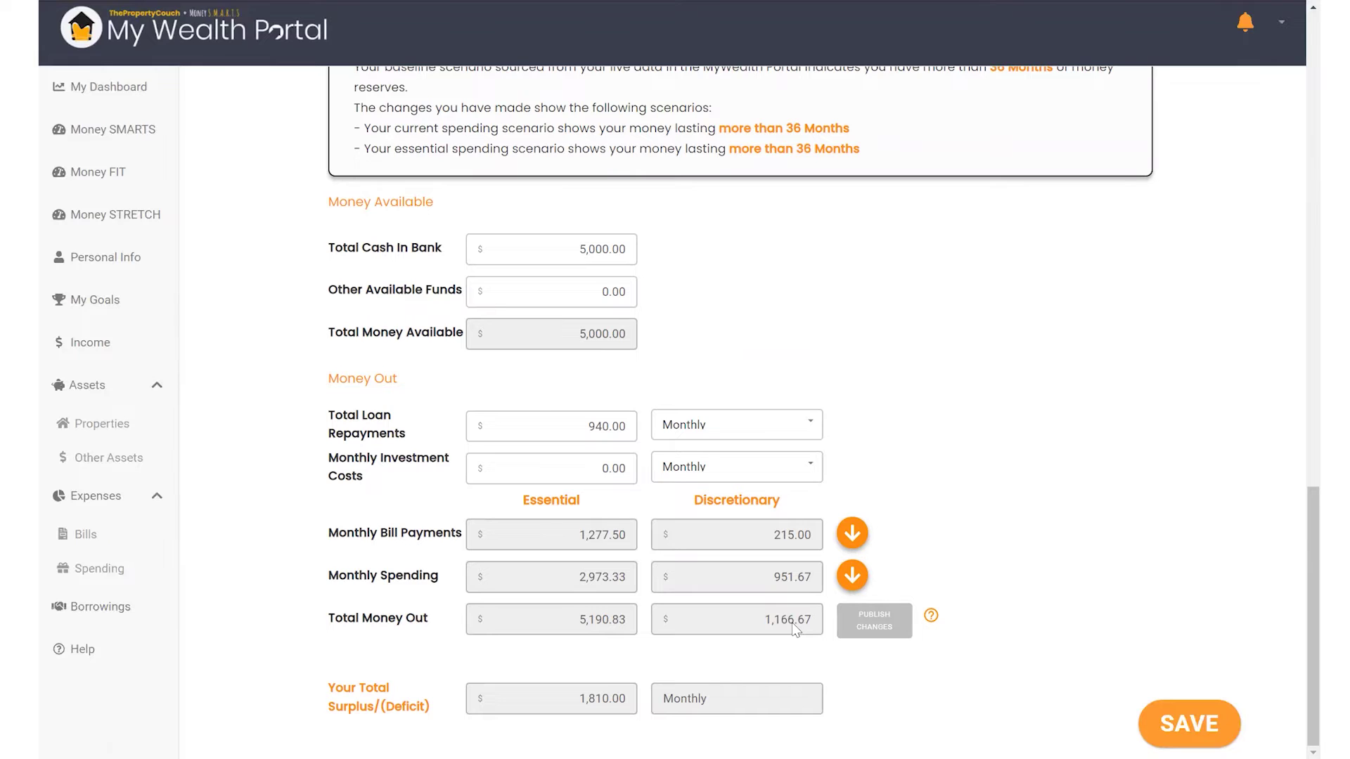
{"action": "scroll", "coordinate": [719, 410], "scroll_direction": "up", "scroll_amount": 9}
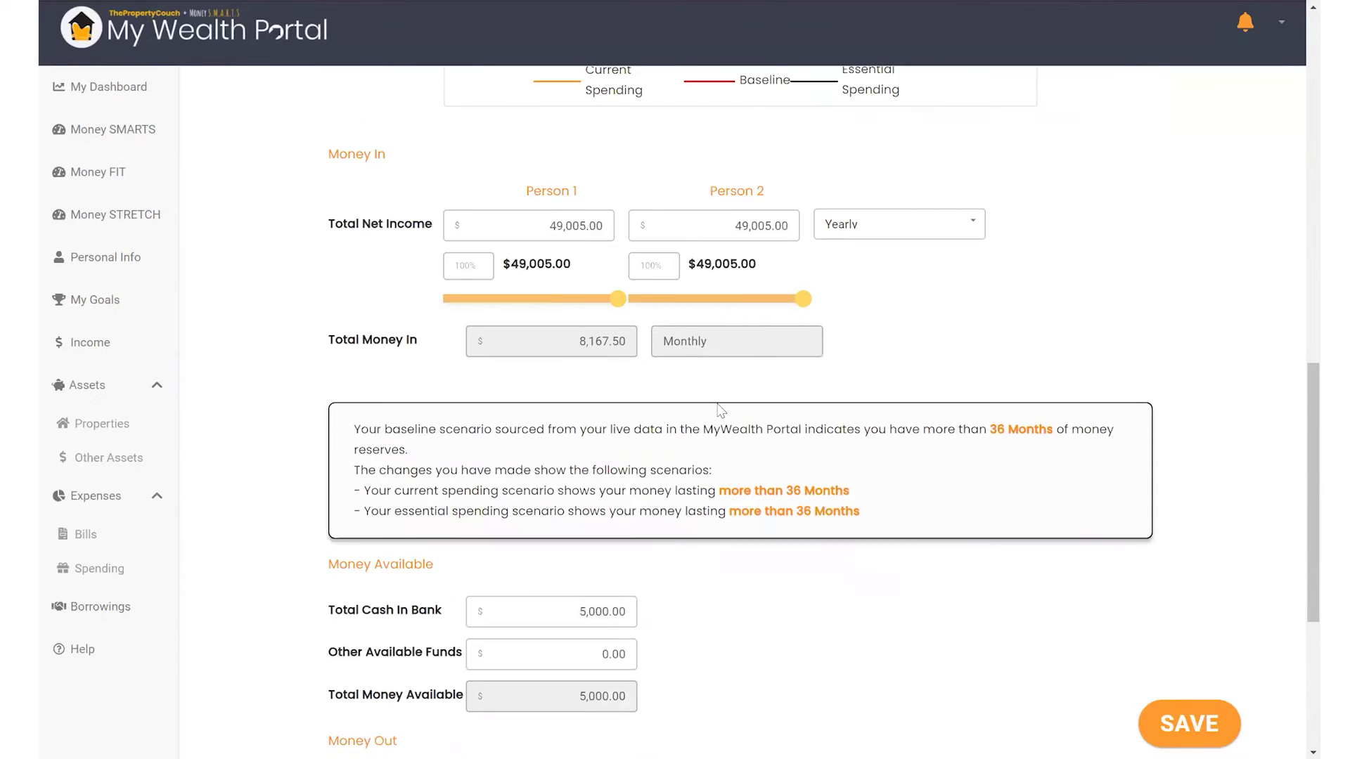
{"action": "scroll", "coordinate": [721, 411], "scroll_direction": "up", "scroll_amount": 4}
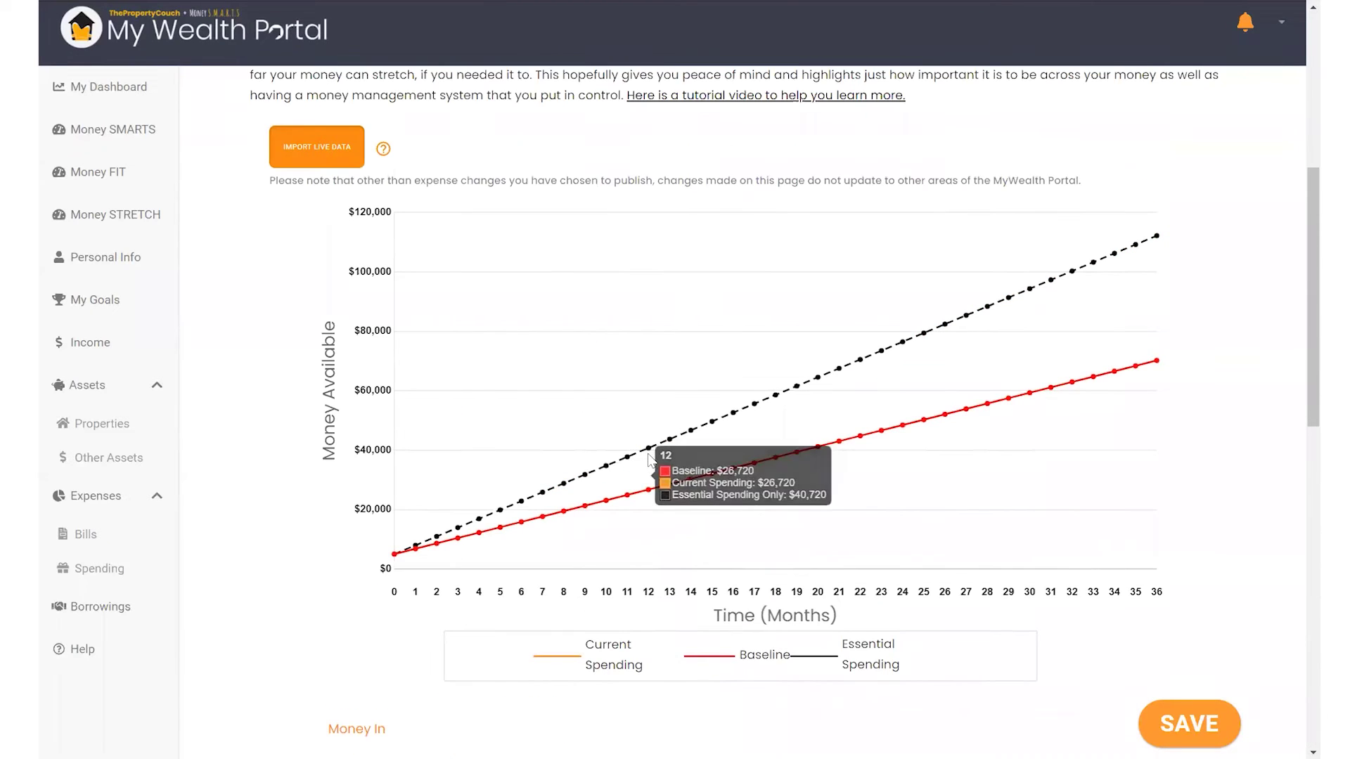
{"action": "mouse_move", "coordinate": [609, 468]}
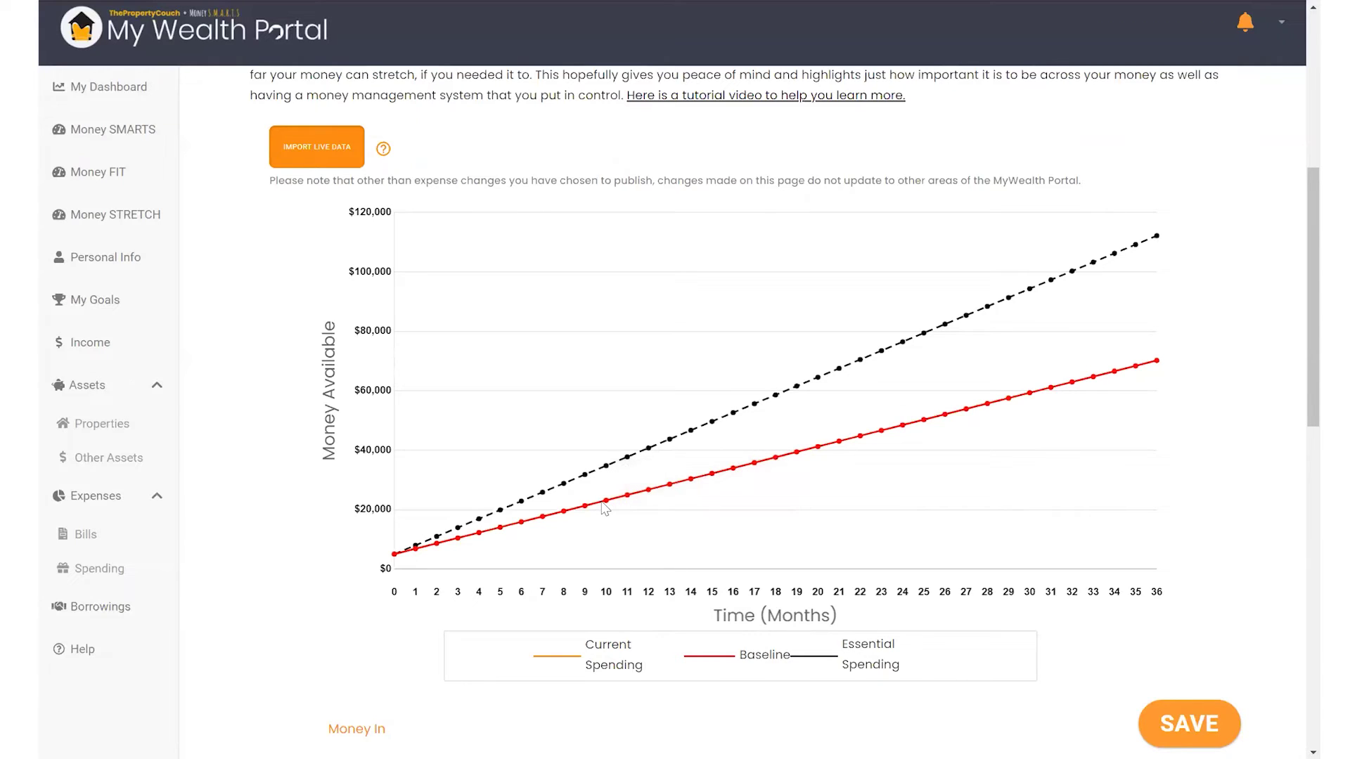
{"action": "mouse_move", "coordinate": [609, 510]}
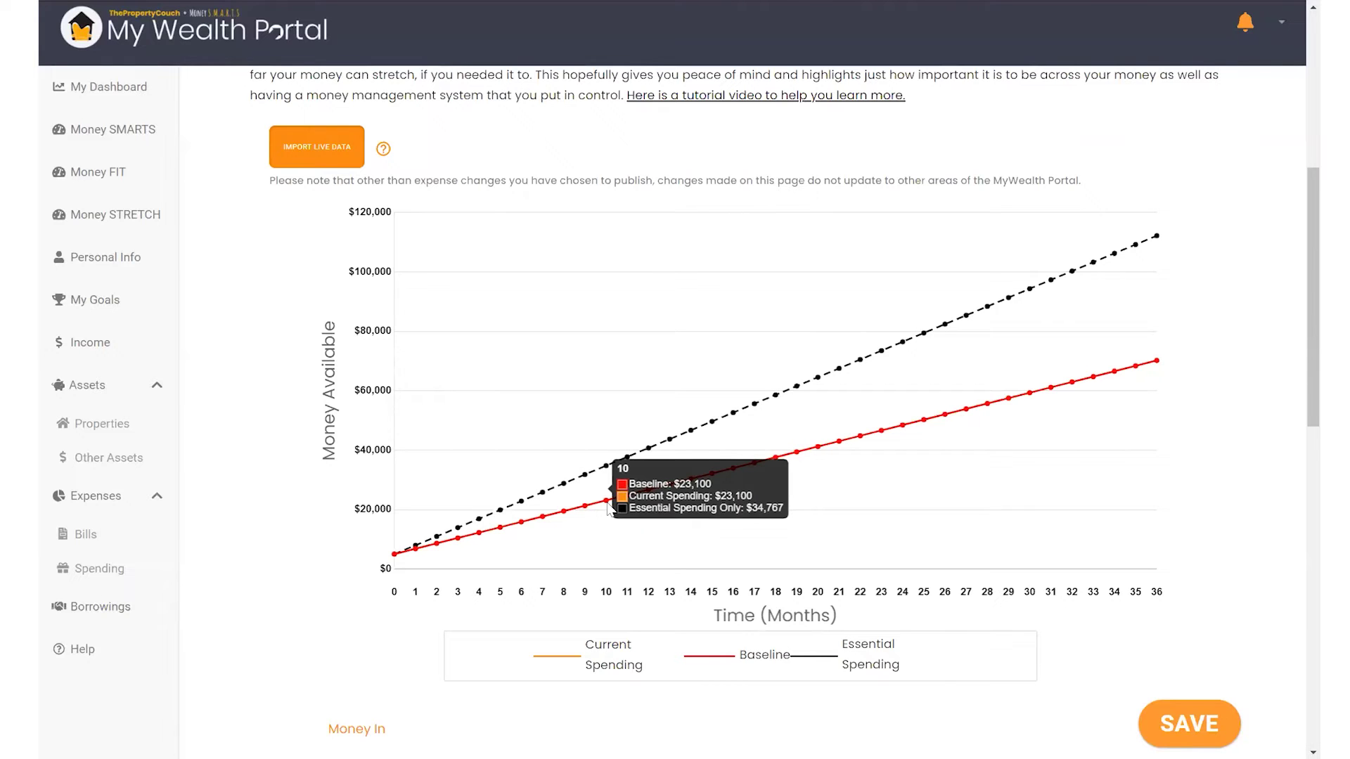
Reduce Person 1's total net income to 80%.
{"action": "scroll", "coordinate": [632, 546], "scroll_direction": "down", "scroll_amount": 5}
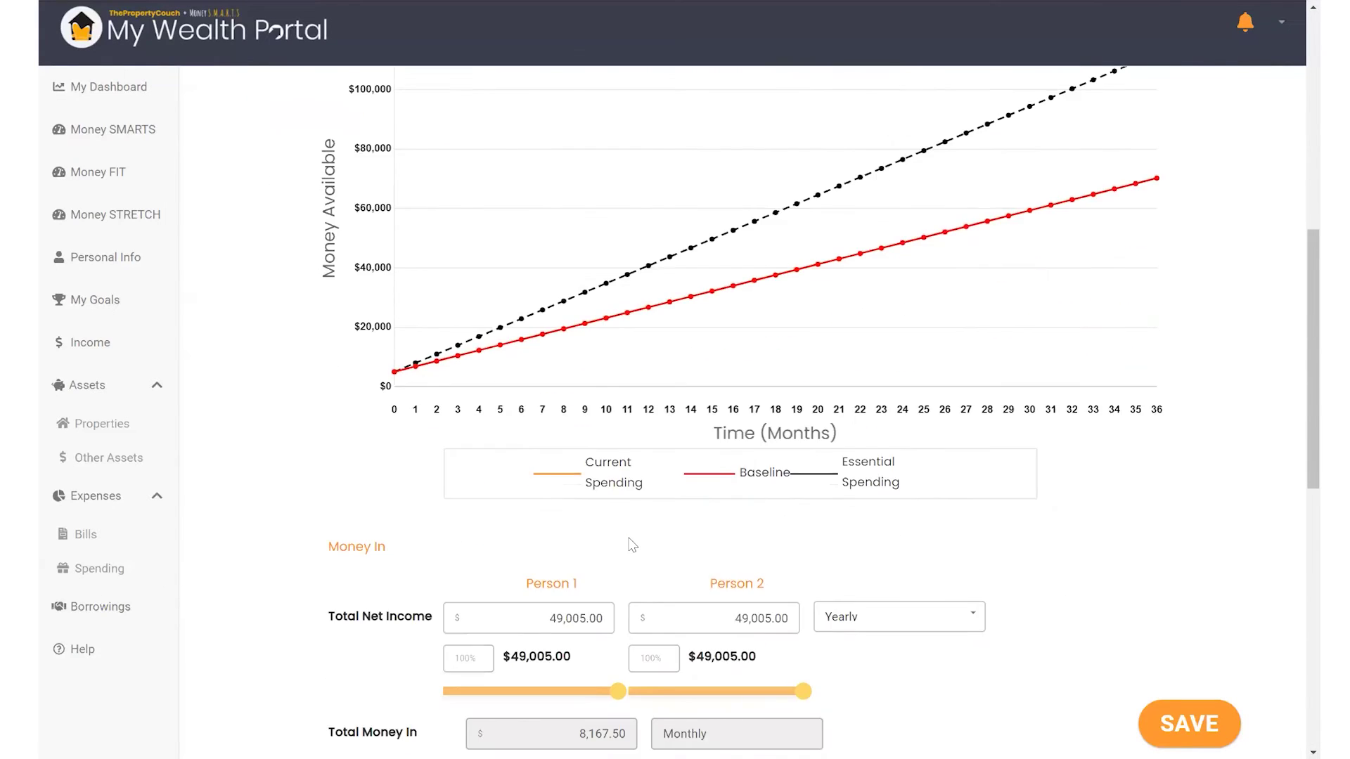
{"action": "mouse_move", "coordinate": [614, 540]}
{"action": "left_click_drag", "start_coordinate": [606, 543], "coordinate": [573, 543]}
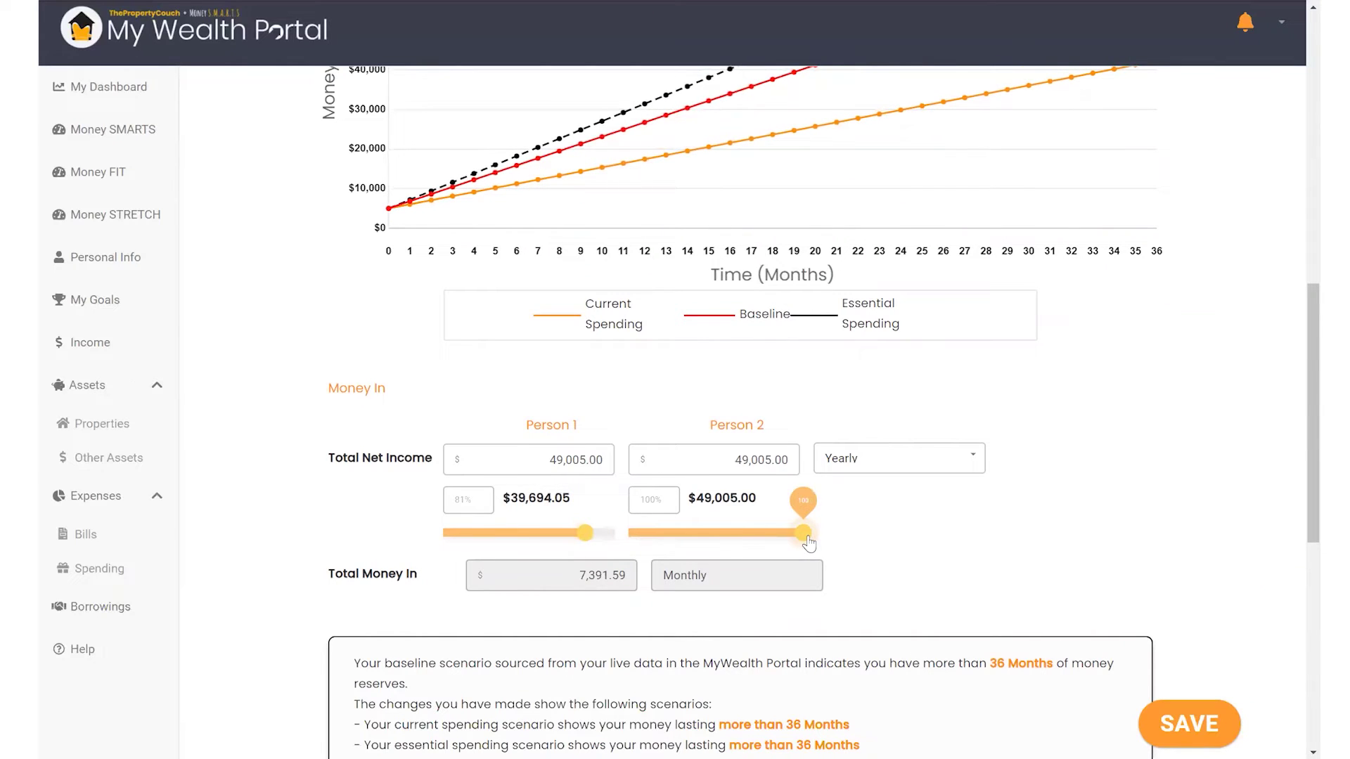
{"action": "mouse_move", "coordinate": [586, 537]}
{"action": "left_click_drag", "start_coordinate": [586, 536], "coordinate": [582, 536]}
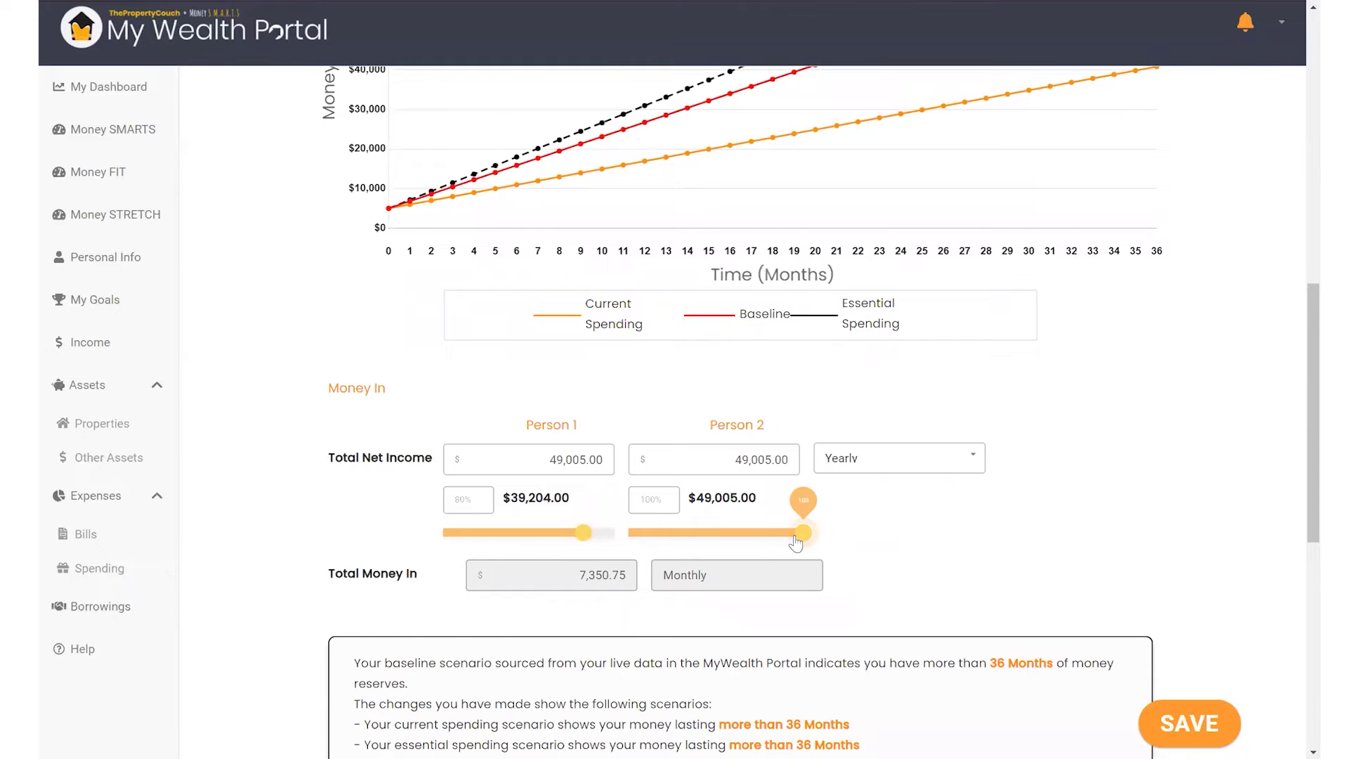
Reduce Person 2's total net income to 80% and inspect the month 13 values on the projection chart.
{"action": "left_click_drag", "start_coordinate": [801, 535], "coordinate": [770, 539]}
{"action": "scroll", "coordinate": [1178, 400], "scroll_direction": "up", "scroll_amount": 4}
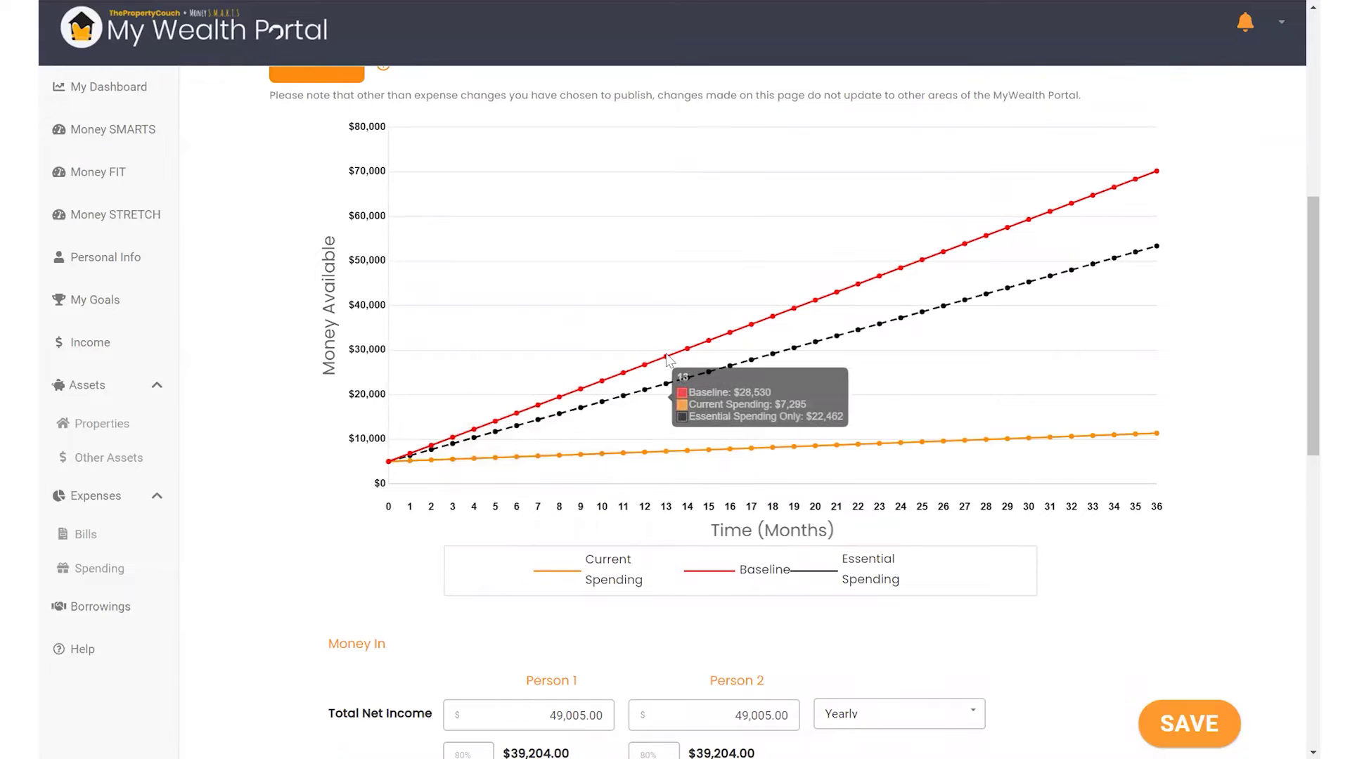
{"action": "mouse_move", "coordinate": [667, 360]}
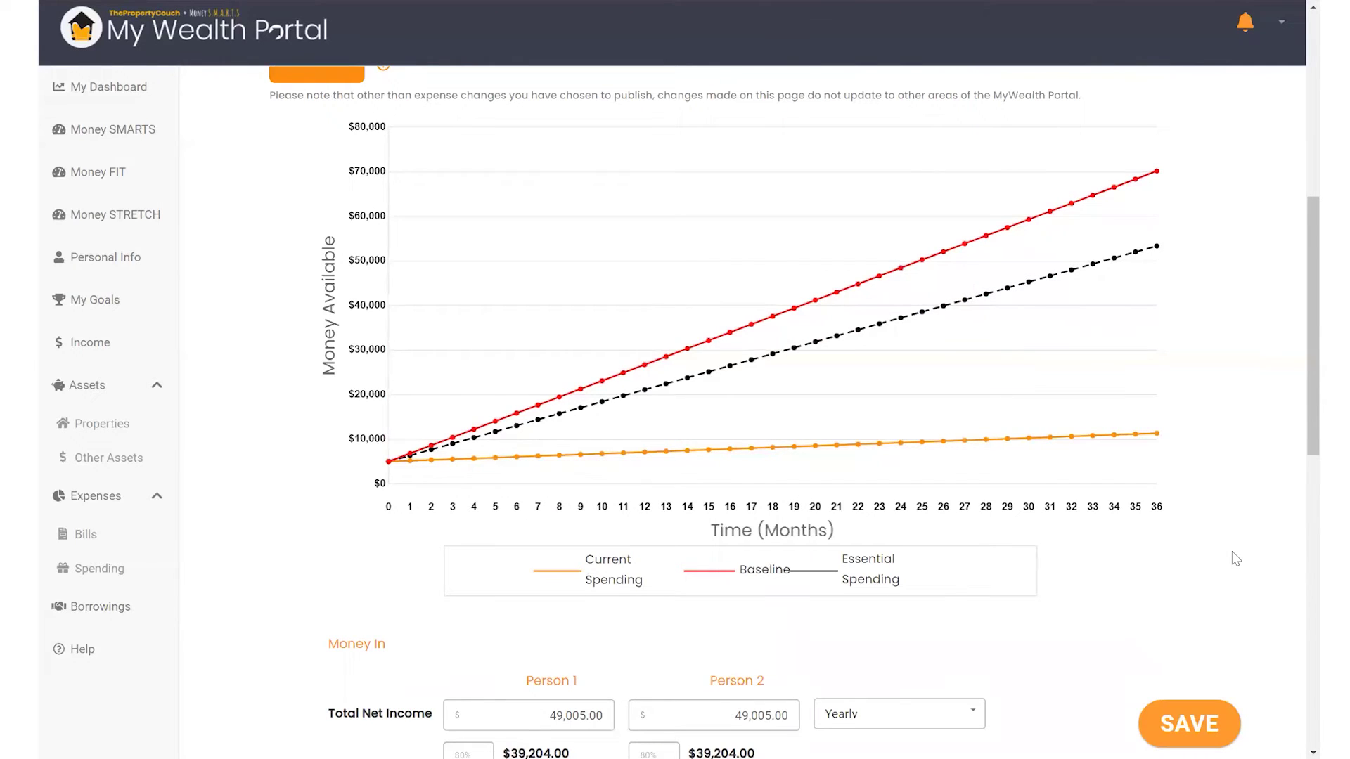
Reduce Person 1's total net income to 60% and inspect the month 7 values on the projection chart.
{"action": "scroll", "coordinate": [1232, 552], "scroll_direction": "down", "scroll_amount": 1}
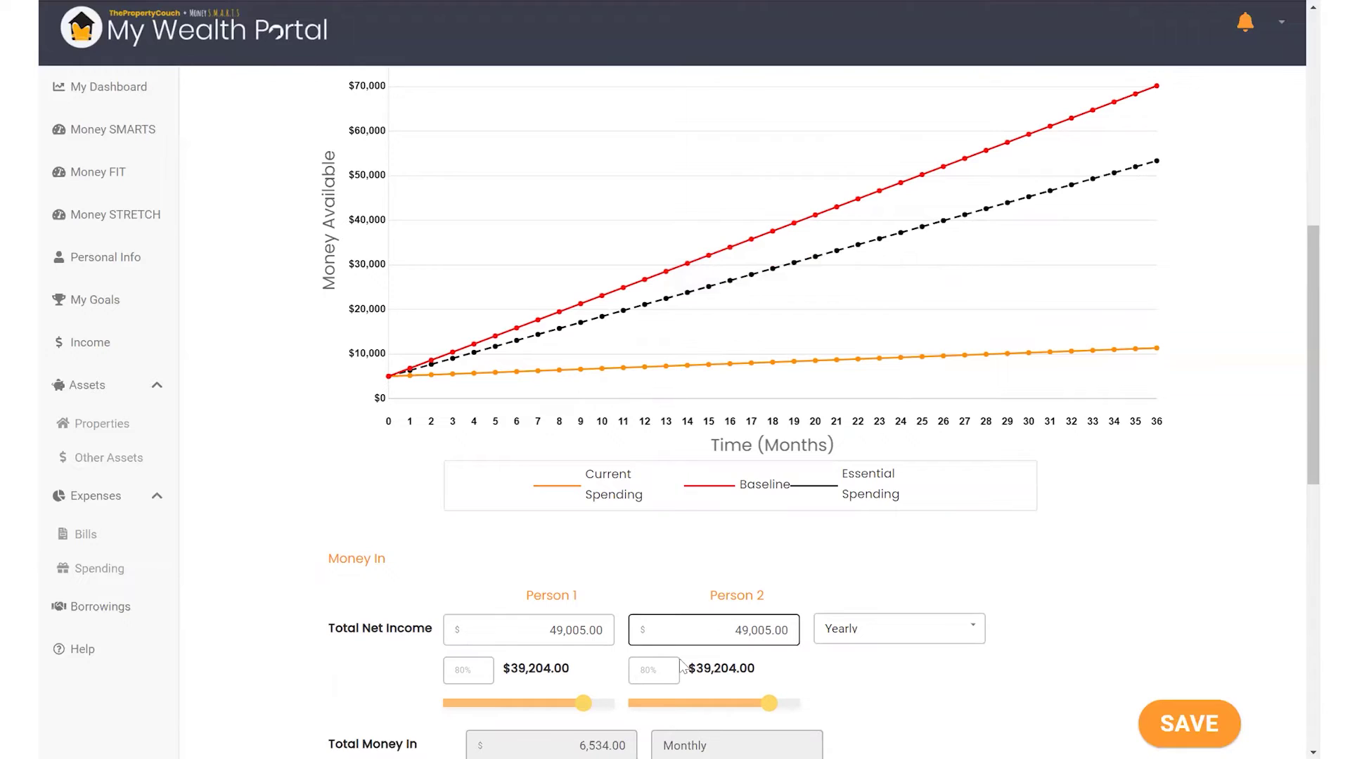
{"action": "left_click", "coordinate": [581, 705]}
{"action": "left_click_drag", "start_coordinate": [578, 711], "coordinate": [552, 712]}
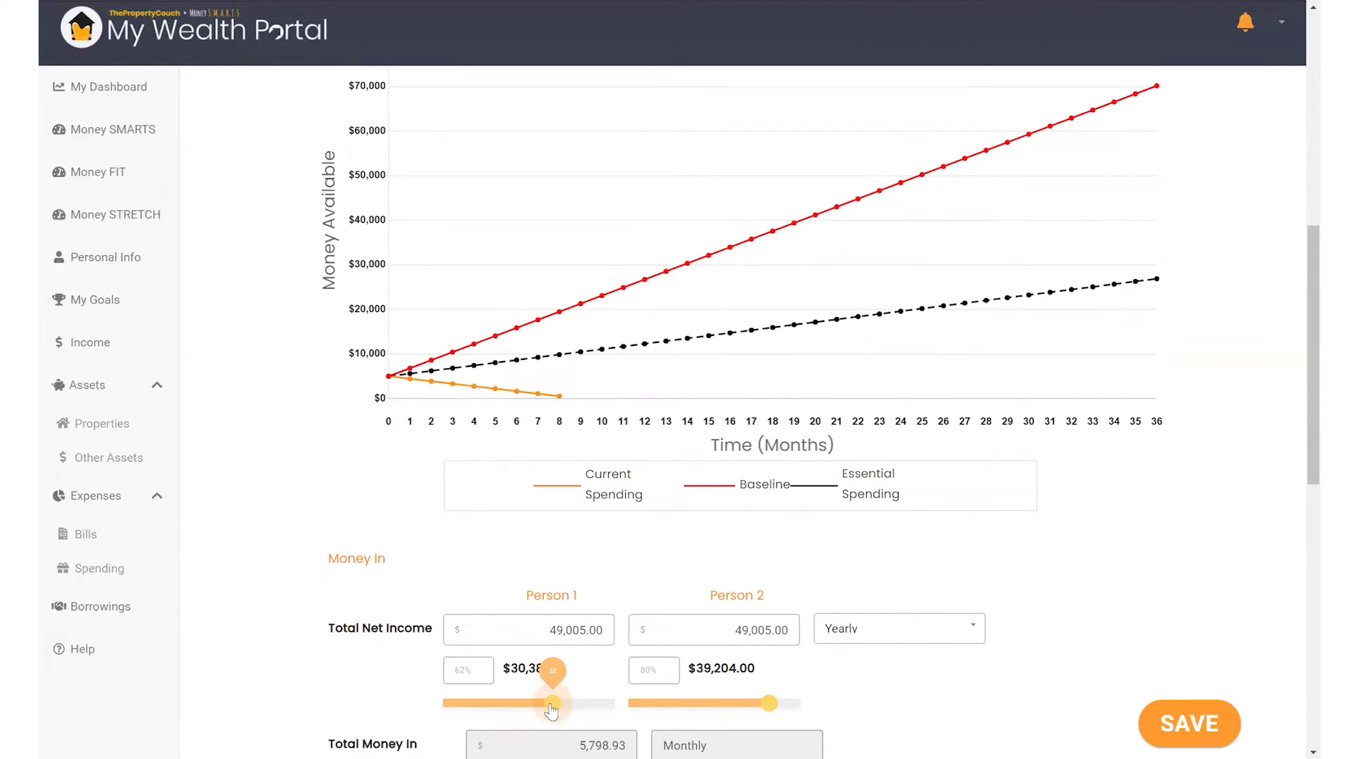
{"action": "left_click_drag", "start_coordinate": [552, 711], "coordinate": [566, 682]}
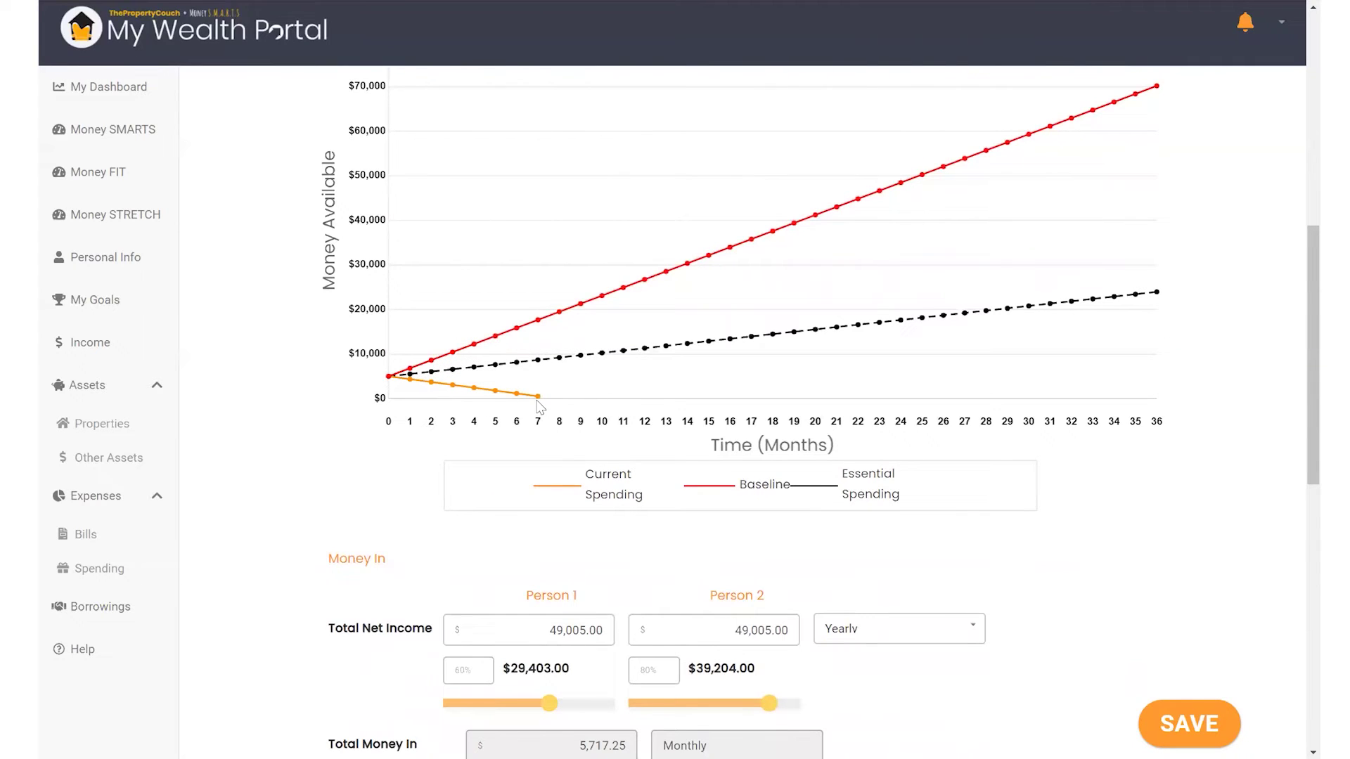
{"action": "mouse_move", "coordinate": [538, 401]}
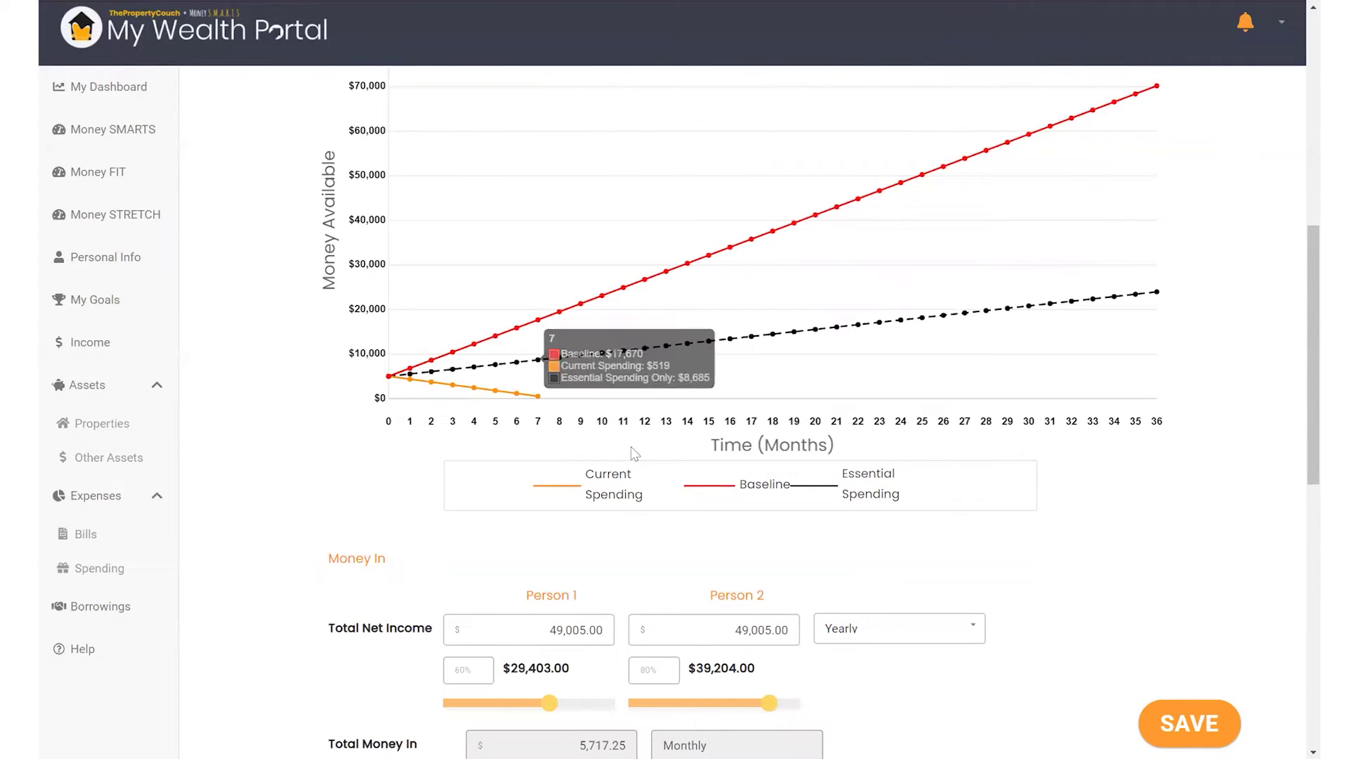
Compare the scenario summary with the projection chart, and review the Money Available and Money Out figures.
{"action": "scroll", "coordinate": [1293, 325], "scroll_direction": "down", "scroll_amount": 5}
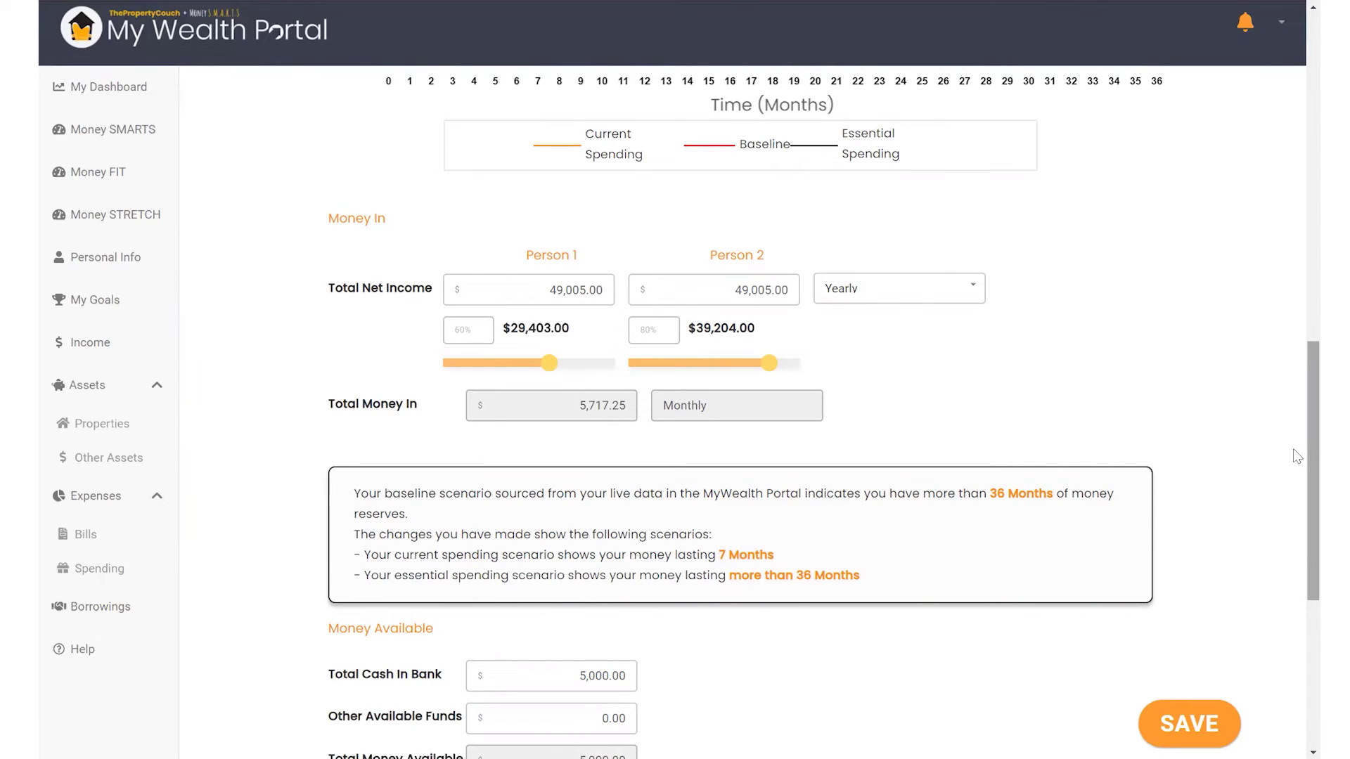
{"action": "scroll", "coordinate": [1297, 452], "scroll_direction": "down", "scroll_amount": 3}
{"action": "scroll", "coordinate": [1297, 538], "scroll_direction": "down", "scroll_amount": 2}
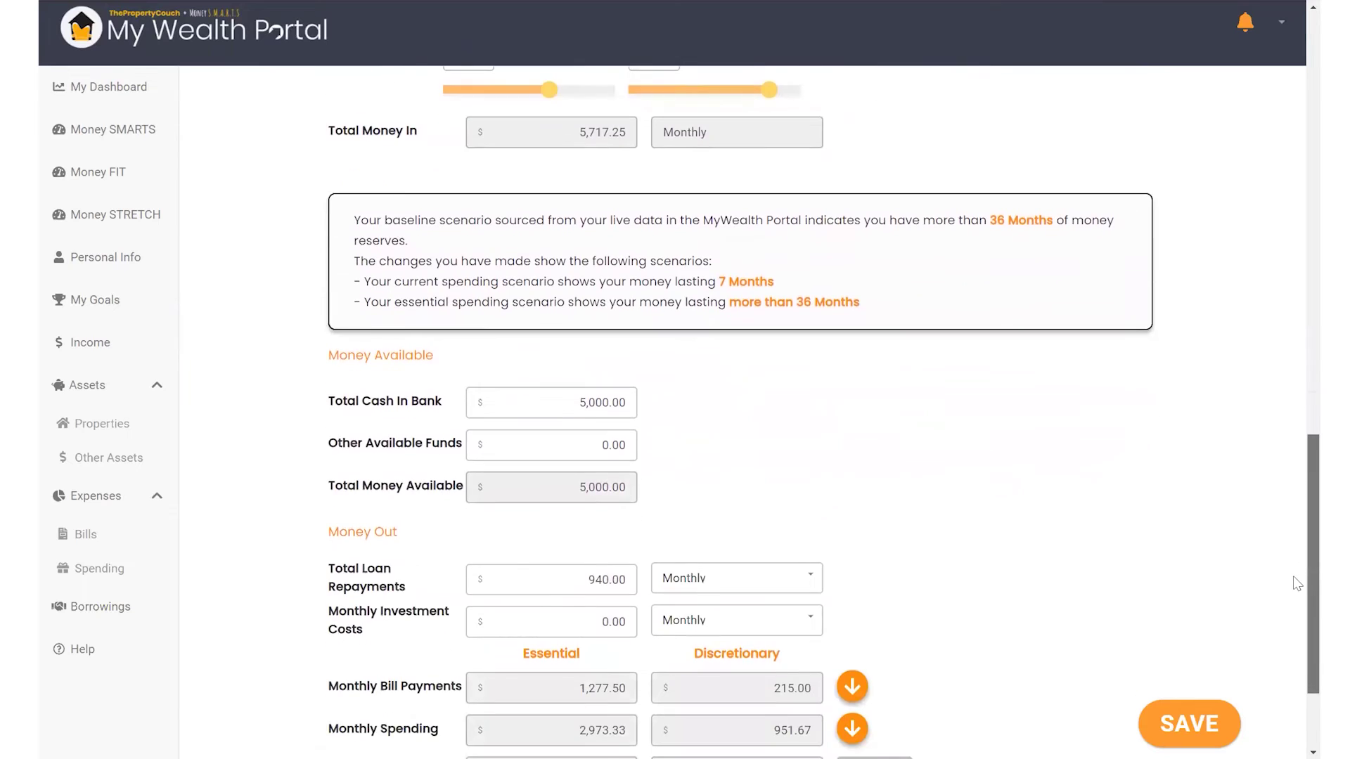
{"action": "scroll", "coordinate": [1293, 544], "scroll_direction": "up", "scroll_amount": 3}
{"action": "scroll", "coordinate": [1297, 486], "scroll_direction": "up", "scroll_amount": 7}
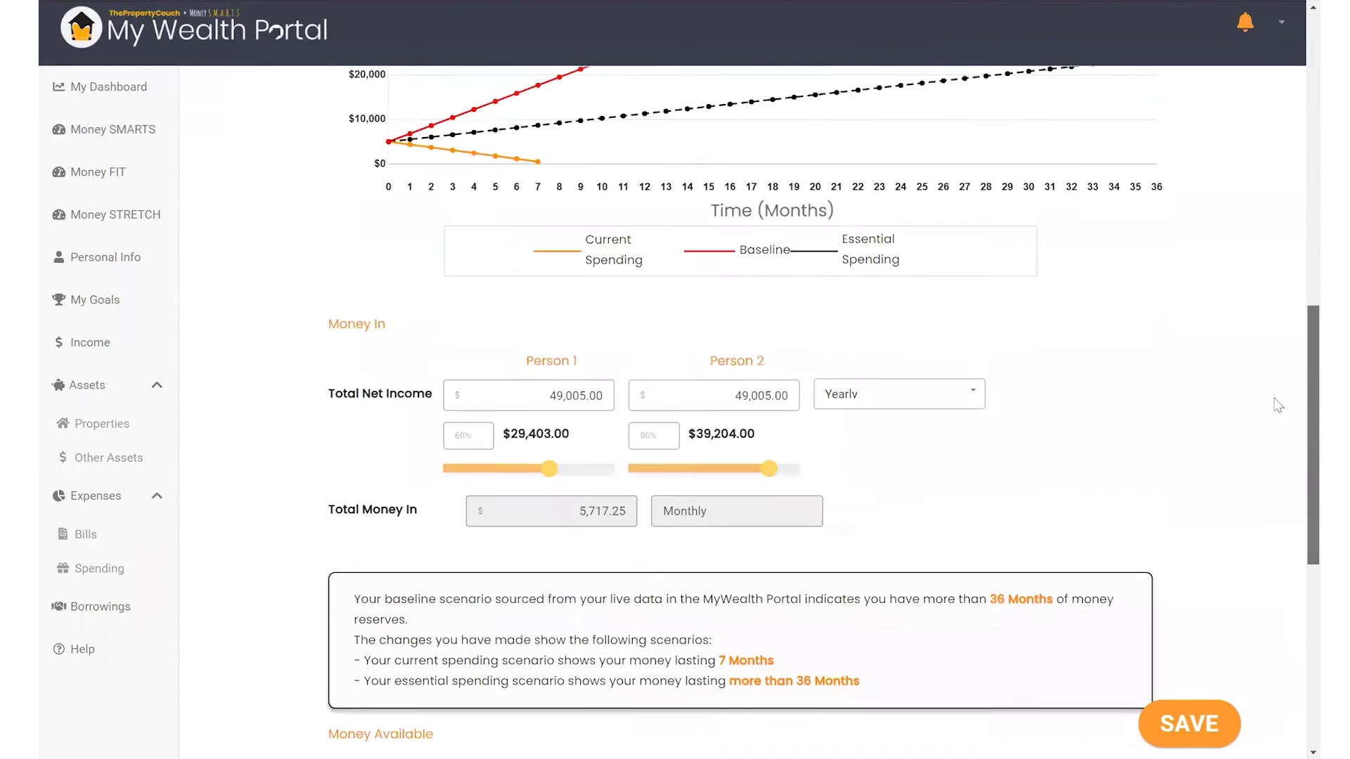
{"action": "left_click_drag", "start_coordinate": [1229, 320], "coordinate": [996, 388]}
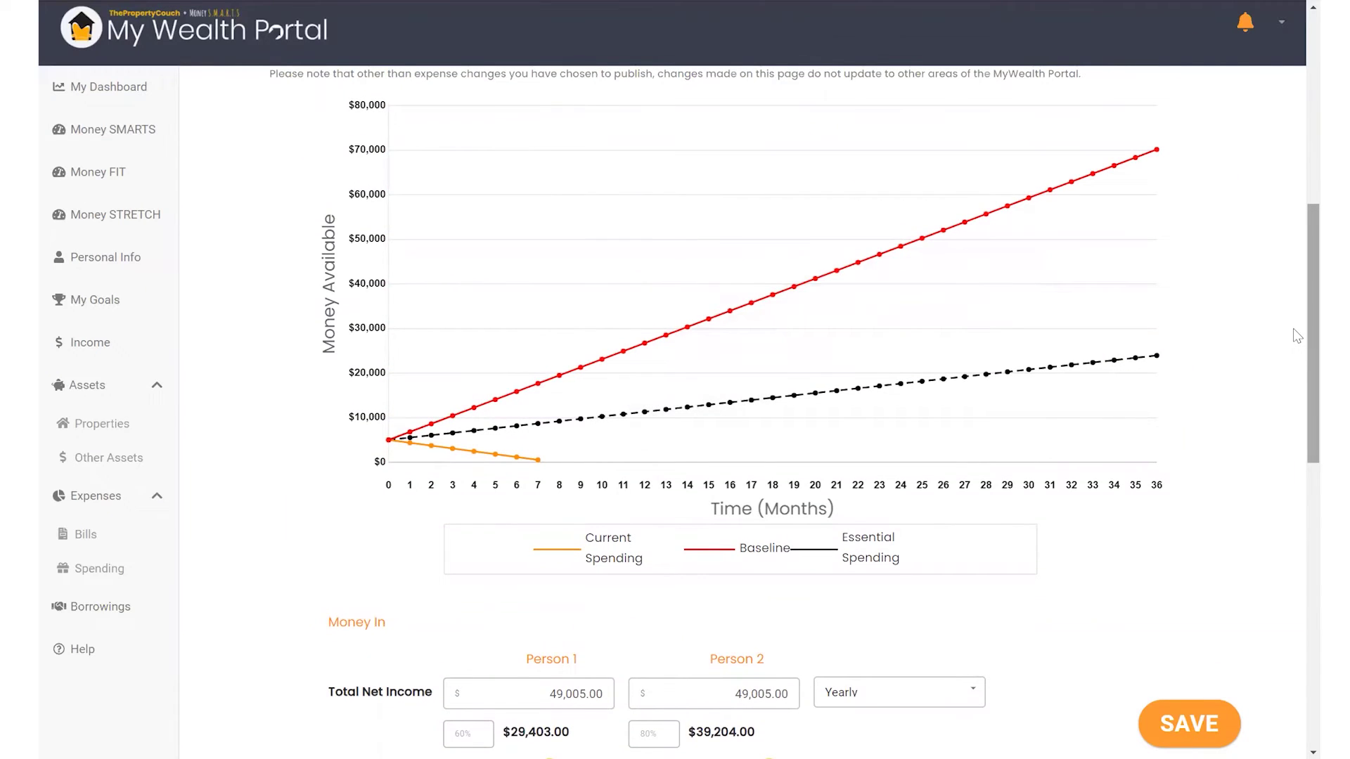
{"action": "left_click_drag", "start_coordinate": [1293, 323], "coordinate": [1297, 380]}
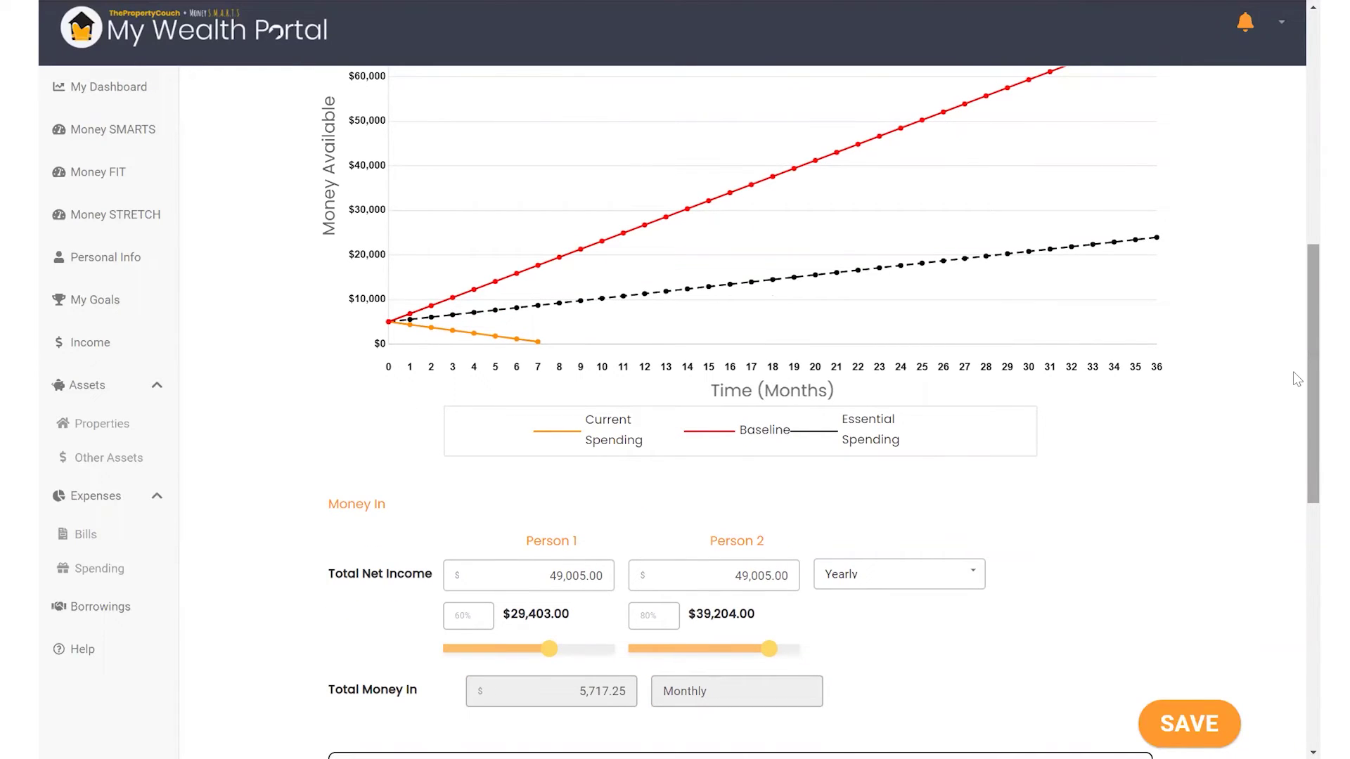
{"action": "left_click_drag", "start_coordinate": [1297, 380], "coordinate": [1297, 604]}
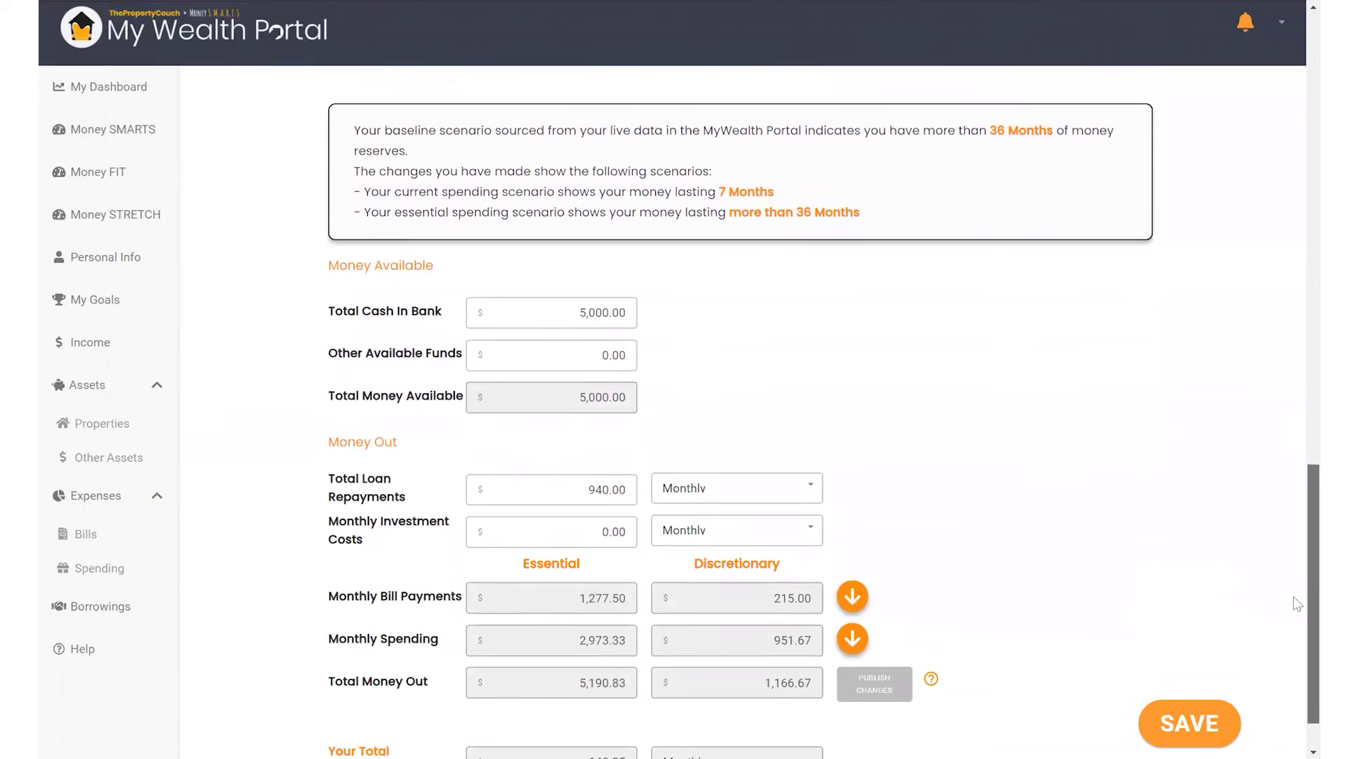
Expand the itemised breakdowns of Monthly Bill Payments and Monthly Spending.
{"action": "left_click", "coordinate": [852, 589]}
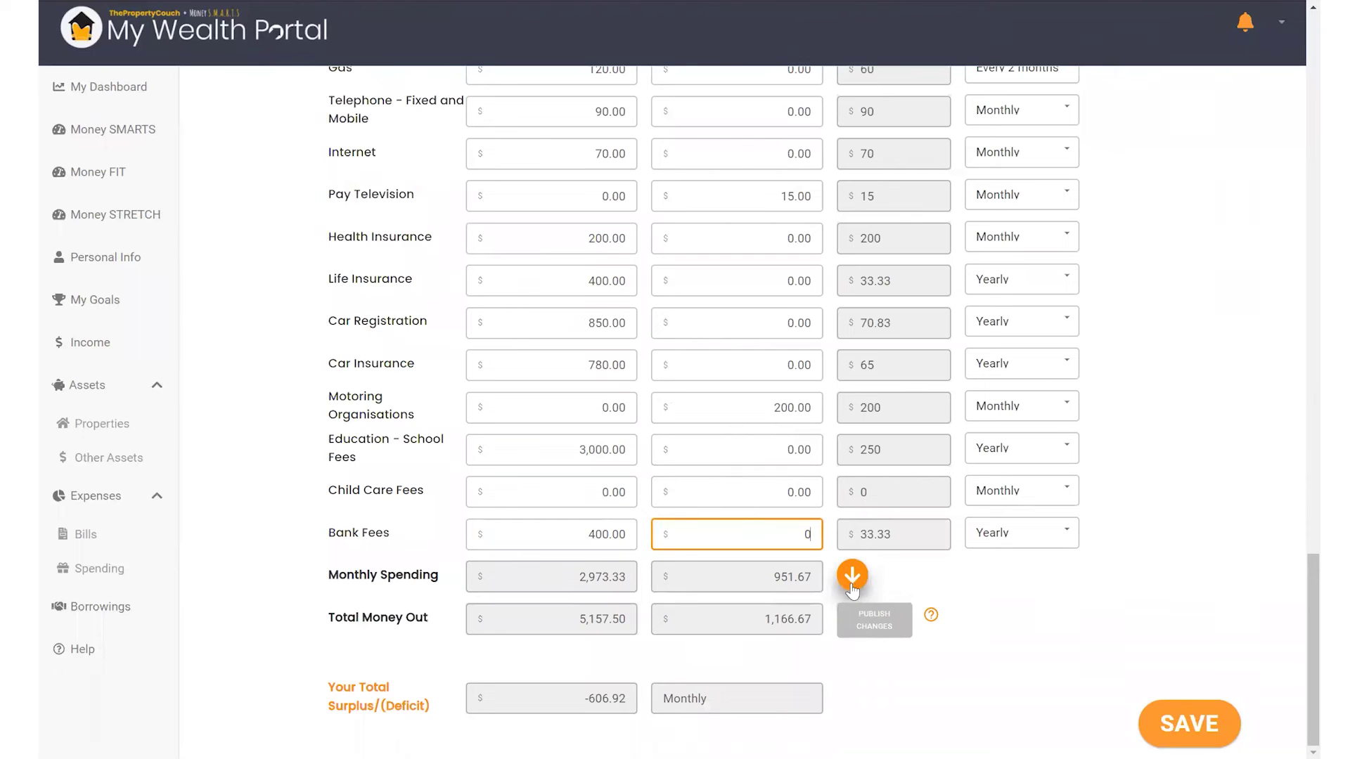
{"action": "left_click", "coordinate": [851, 578]}
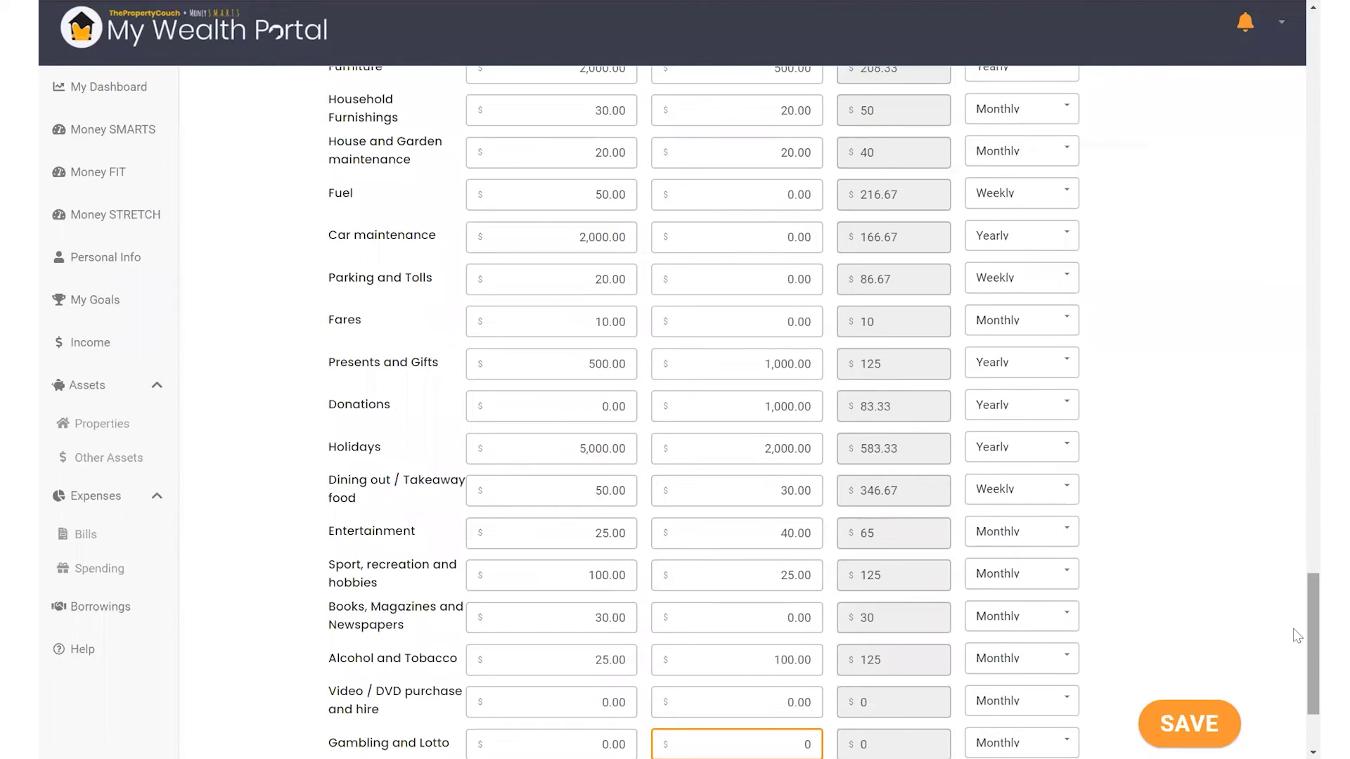
{"action": "scroll", "coordinate": [1297, 629], "scroll_direction": "up", "scroll_amount": 7}
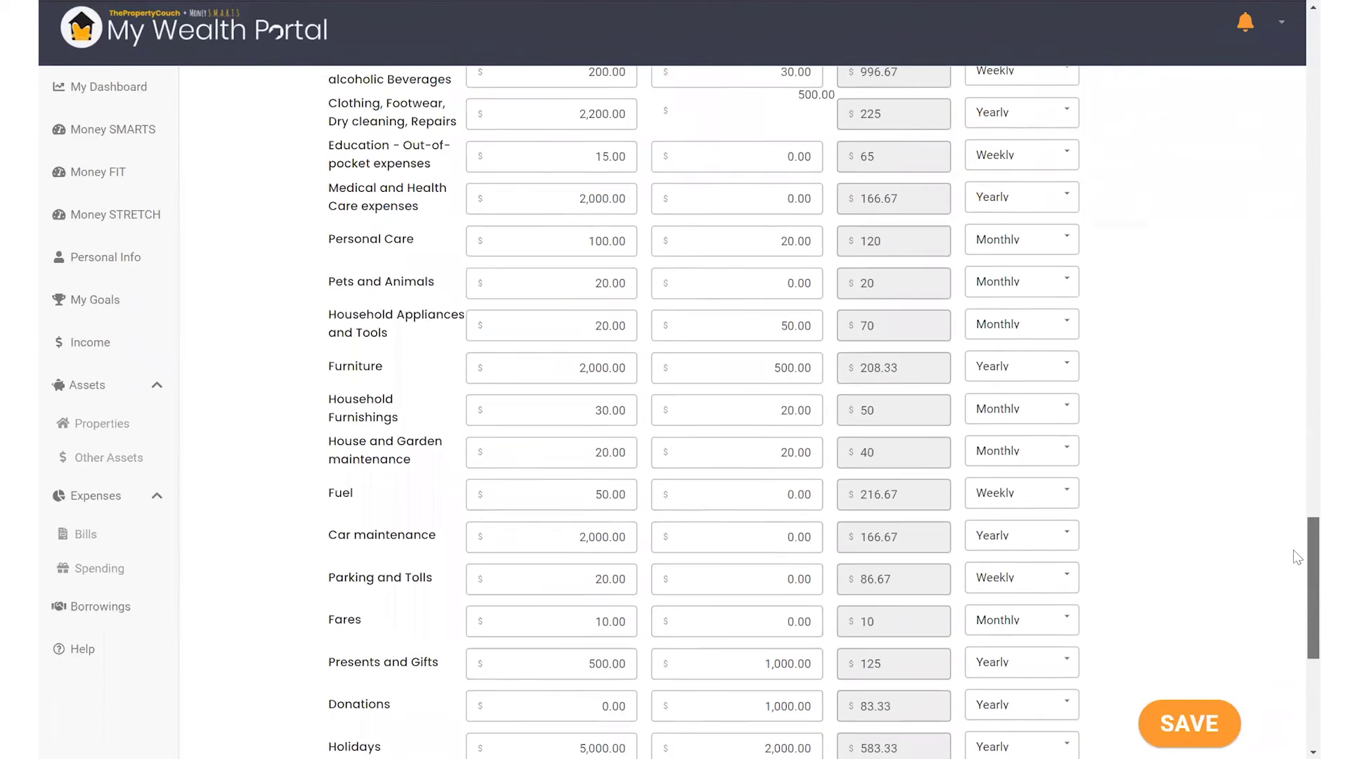
{"action": "scroll", "coordinate": [1297, 532], "scroll_direction": "up", "scroll_amount": 10}
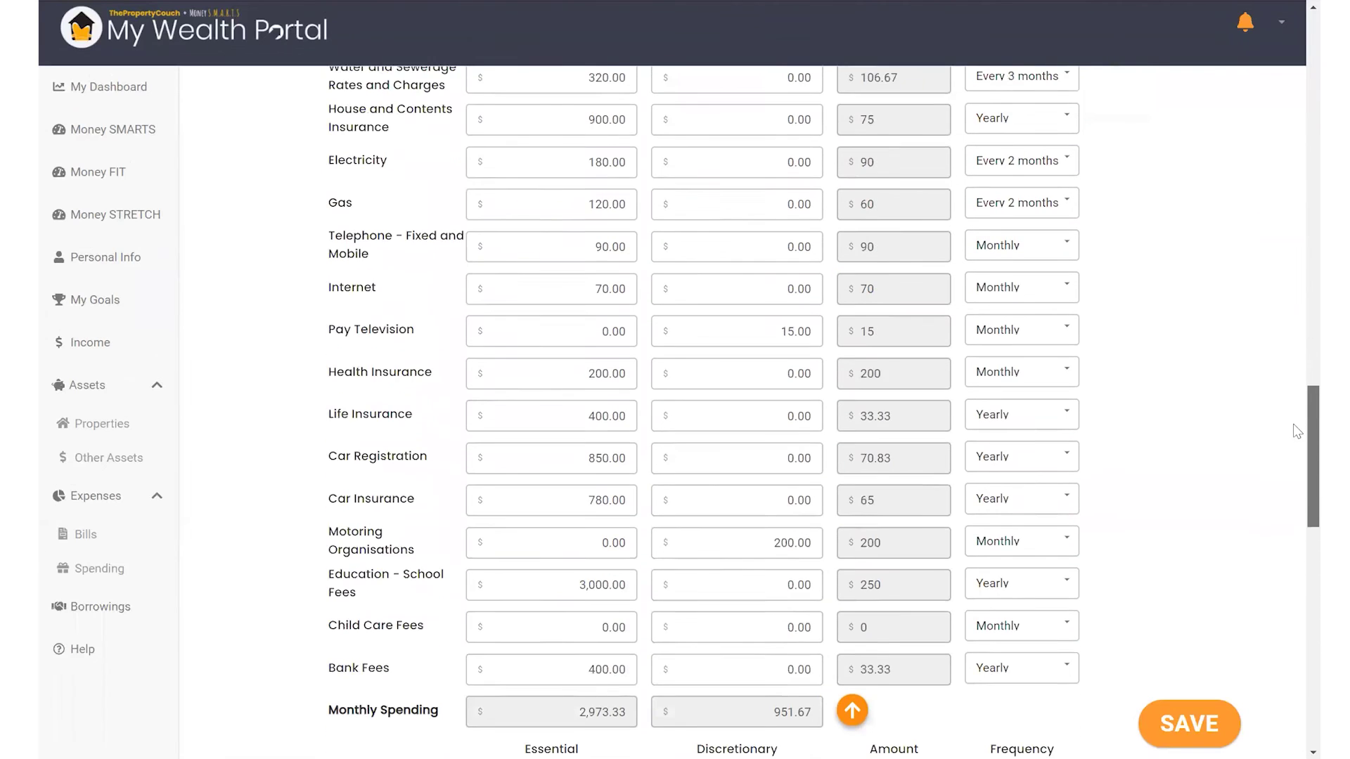
{"action": "scroll", "coordinate": [1297, 406], "scroll_direction": "up", "scroll_amount": 1}
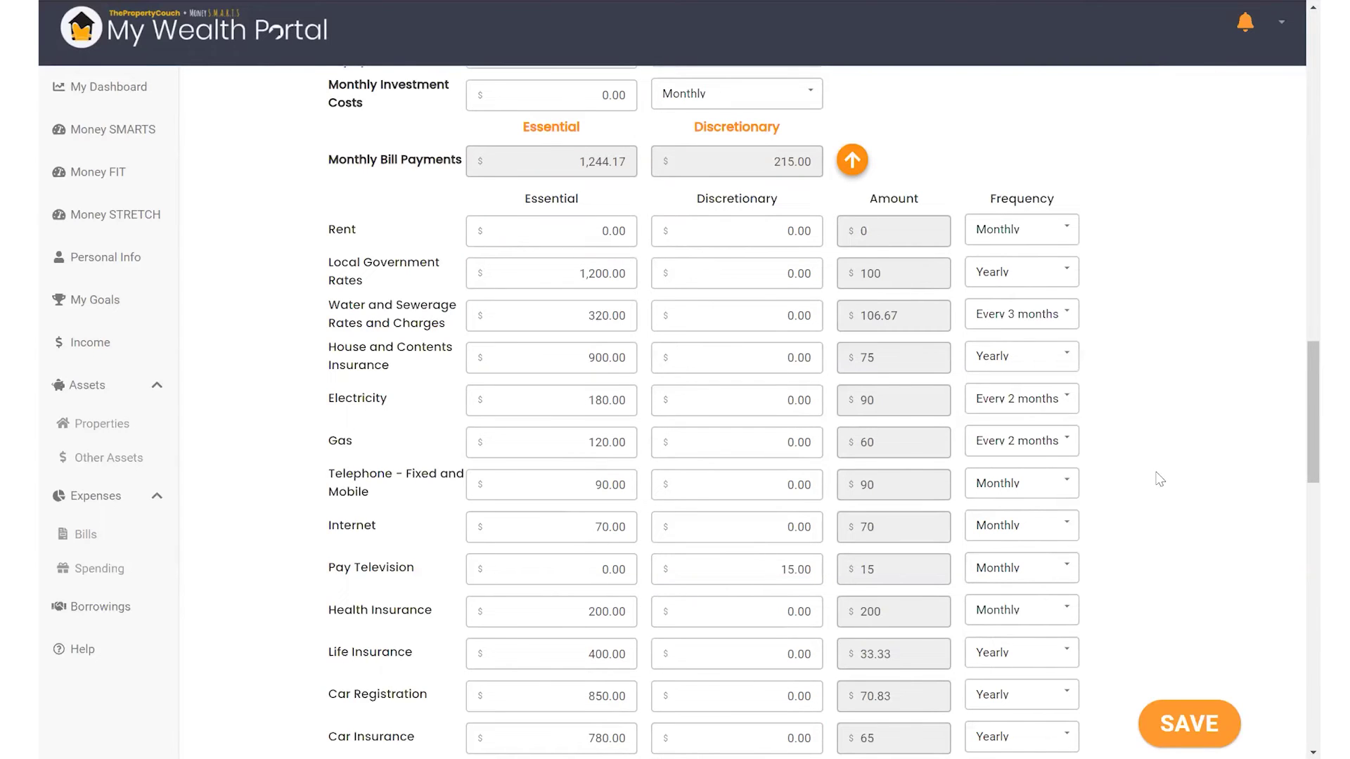
Examine the essential and discretionary amounts of each bill and spending category through to Total Money Out.
{"action": "scroll", "coordinate": [1297, 420], "scroll_direction": "down", "scroll_amount": 1}
{"action": "scroll", "coordinate": [1297, 421], "scroll_direction": "down", "scroll_amount": 4}
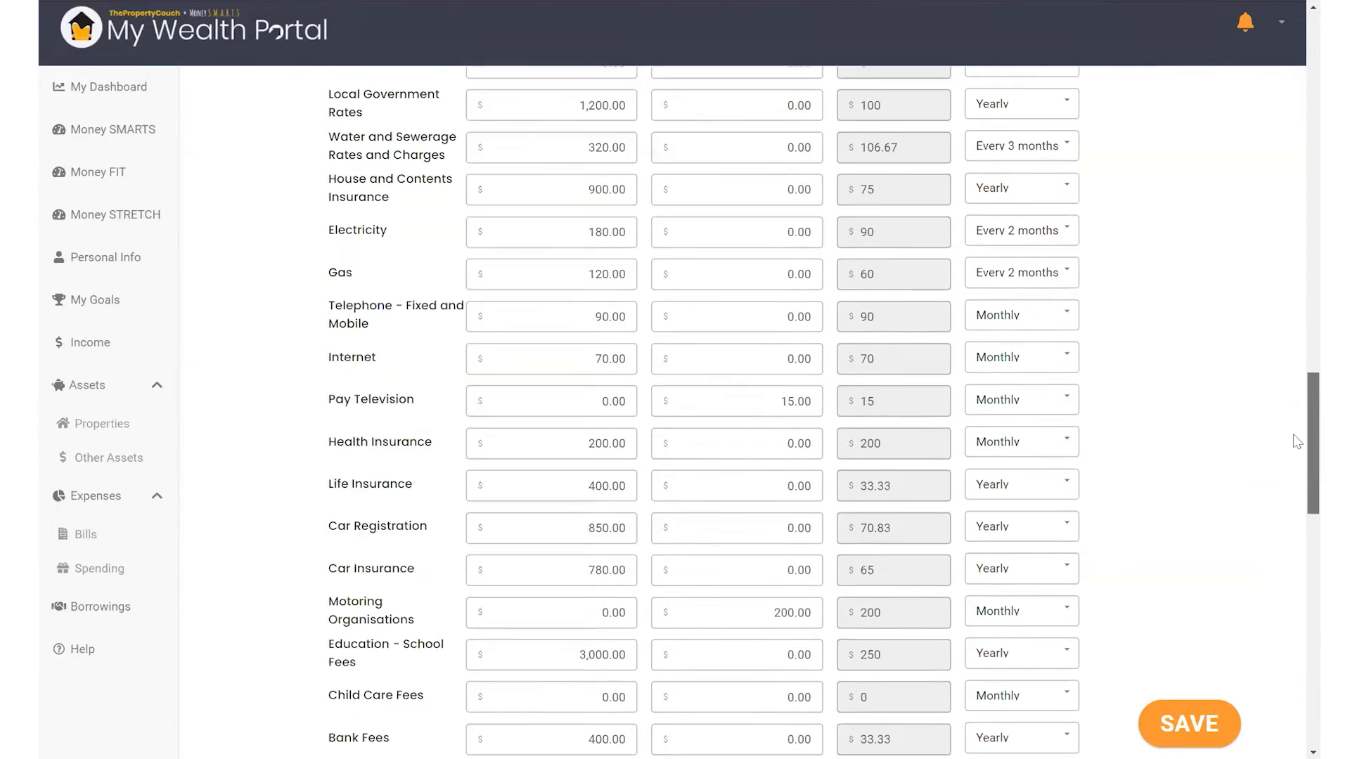
{"action": "scroll", "coordinate": [1294, 469], "scroll_direction": "down", "scroll_amount": 6}
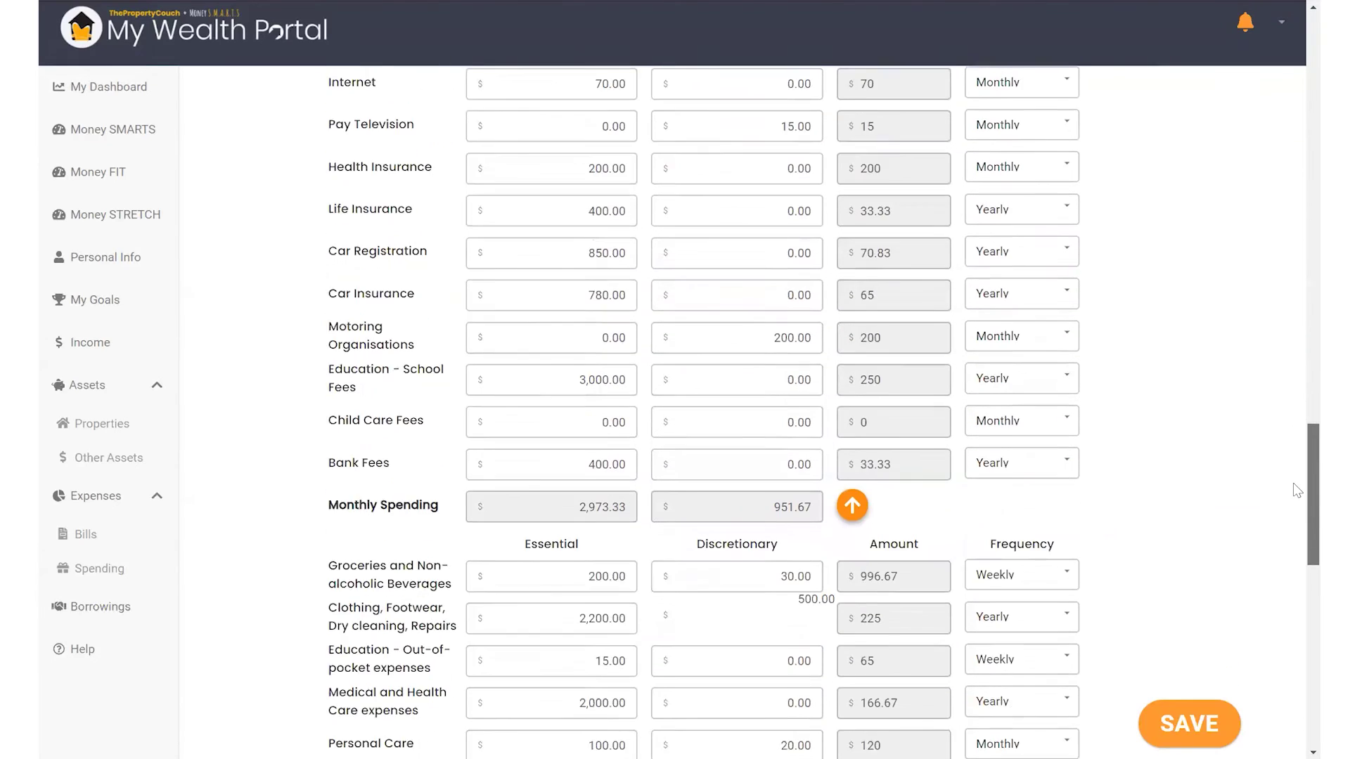
{"action": "scroll", "coordinate": [1297, 553], "scroll_direction": "down", "scroll_amount": 2}
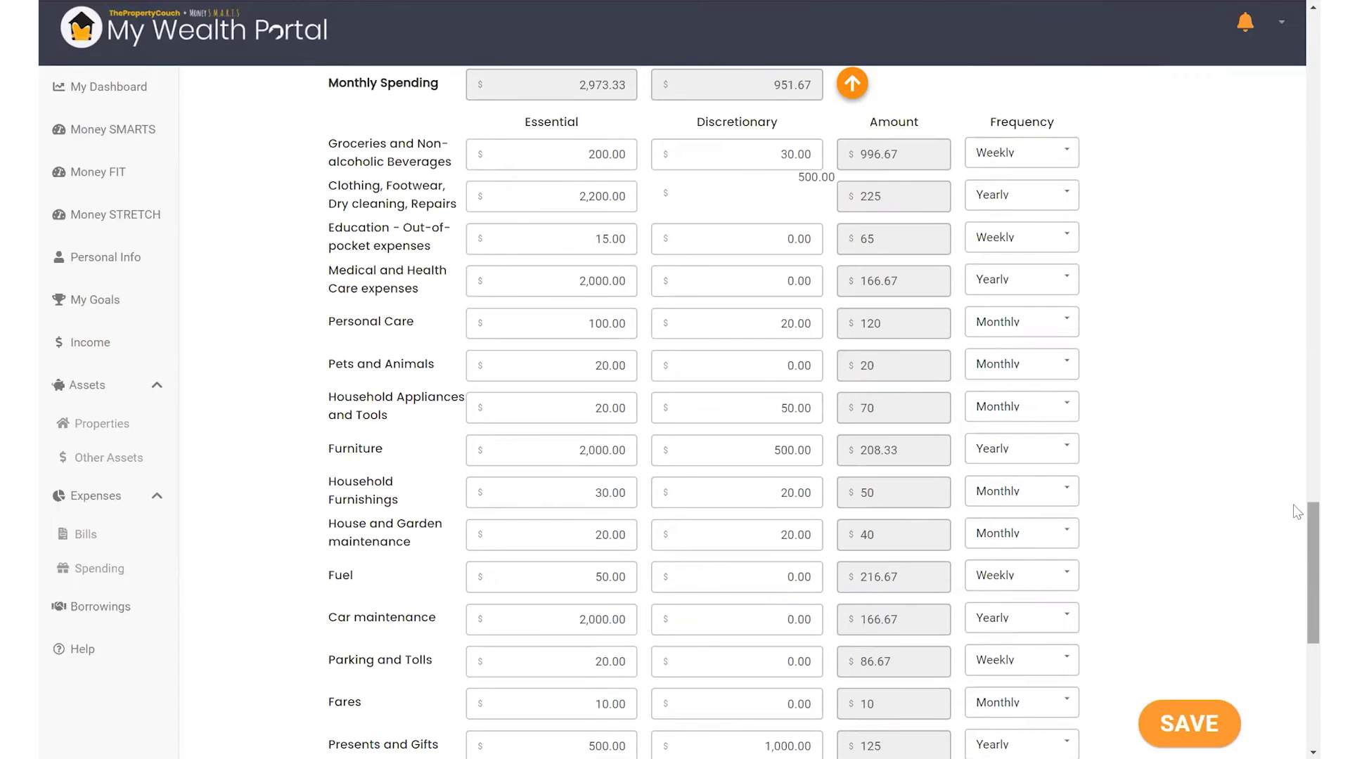
{"action": "scroll", "coordinate": [1297, 556], "scroll_direction": "down", "scroll_amount": 5}
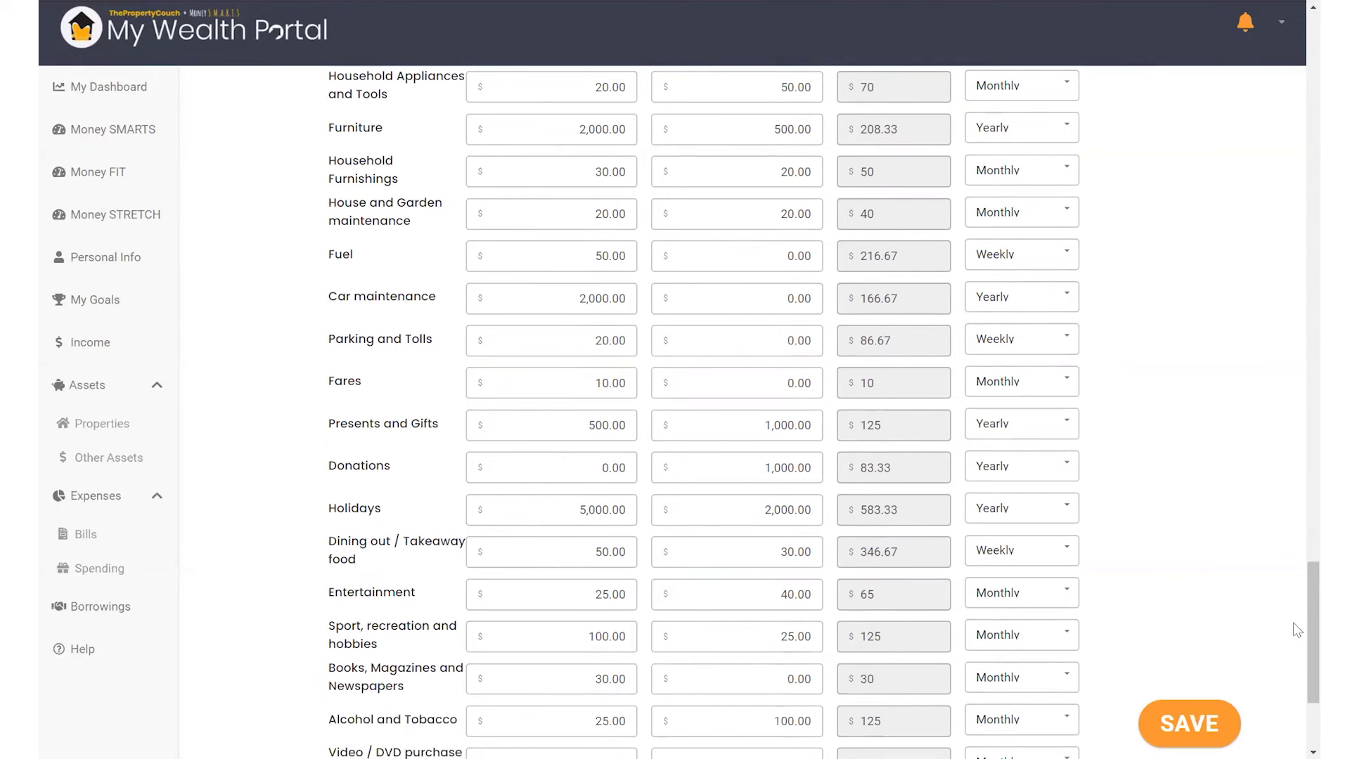
{"action": "scroll", "coordinate": [1293, 613], "scroll_direction": "down", "scroll_amount": 3}
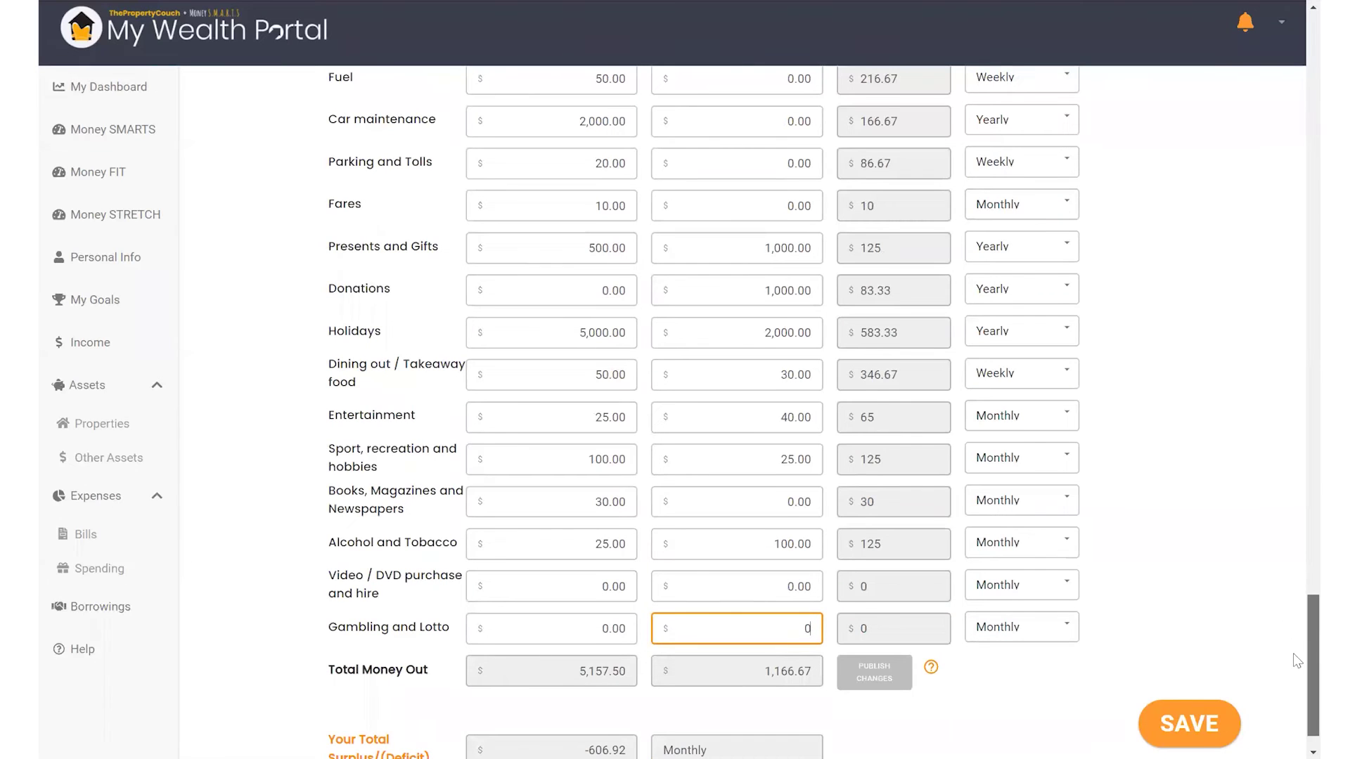
{"action": "scroll", "coordinate": [1297, 650], "scroll_direction": "down", "scroll_amount": 1}
{"action": "scroll", "coordinate": [1295, 654], "scroll_direction": "up", "scroll_amount": 1}
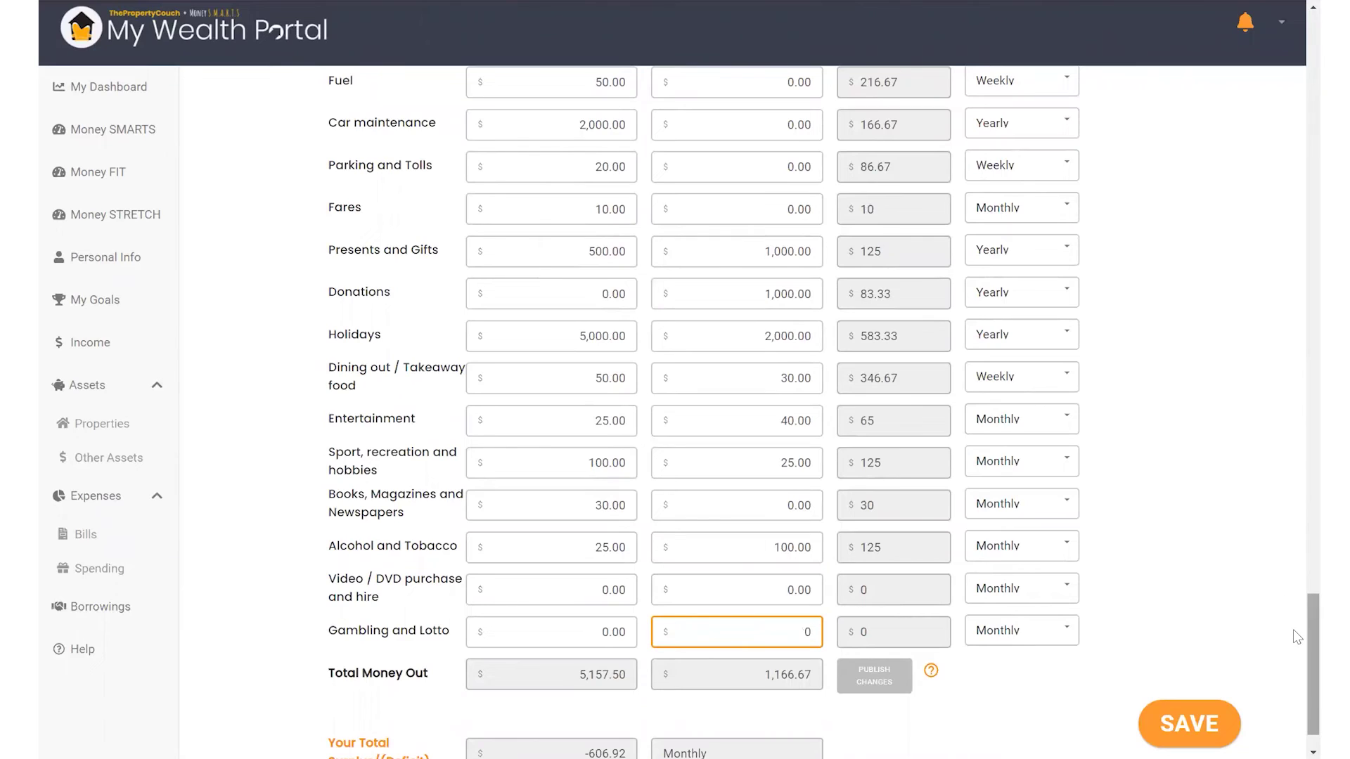
Check the projection chart, income settings and scenario summary against the itemised bill payments.
{"action": "scroll", "coordinate": [1293, 605], "scroll_direction": "up", "scroll_amount": 15}
{"action": "left_click_drag", "start_coordinate": [1293, 450], "coordinate": [1293, 146]}
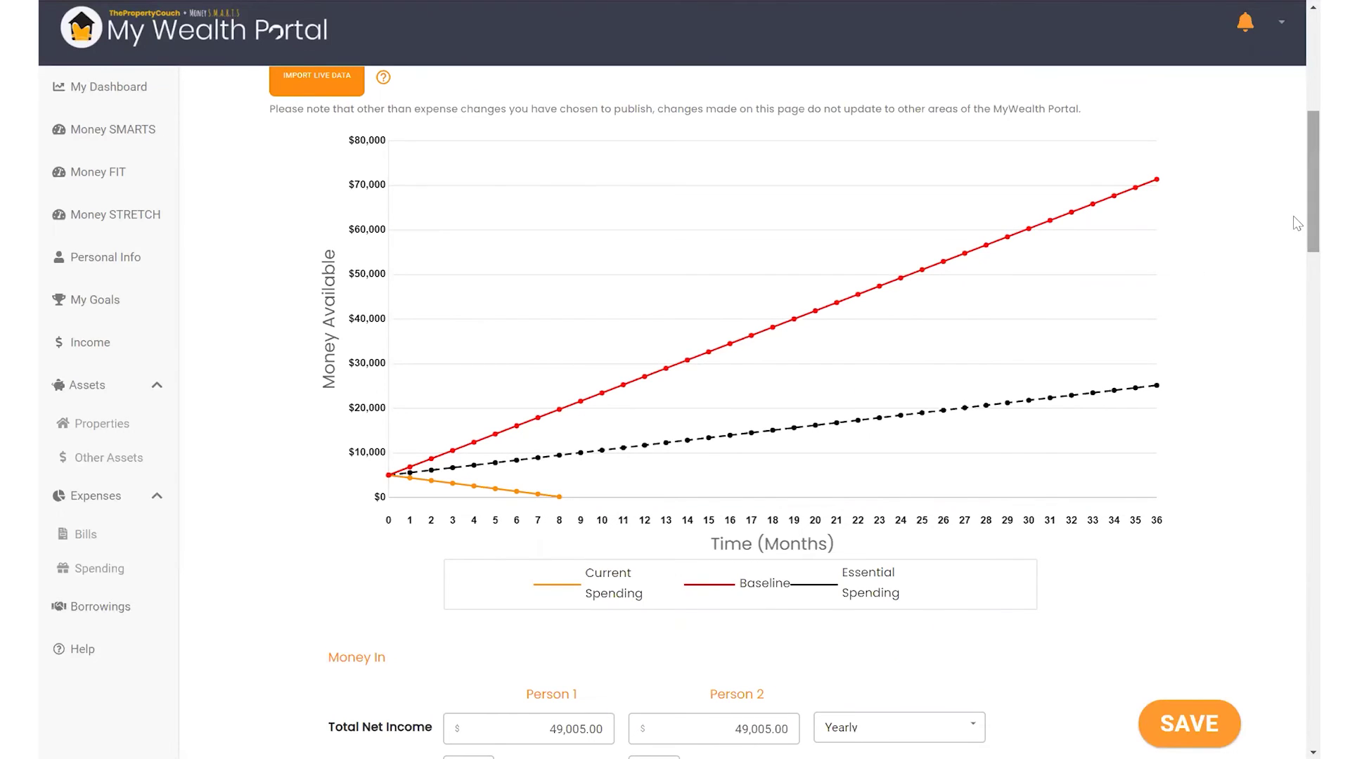
{"action": "scroll", "coordinate": [1297, 229], "scroll_direction": "down", "scroll_amount": 1}
{"action": "scroll", "coordinate": [1297, 232], "scroll_direction": "down", "scroll_amount": 3}
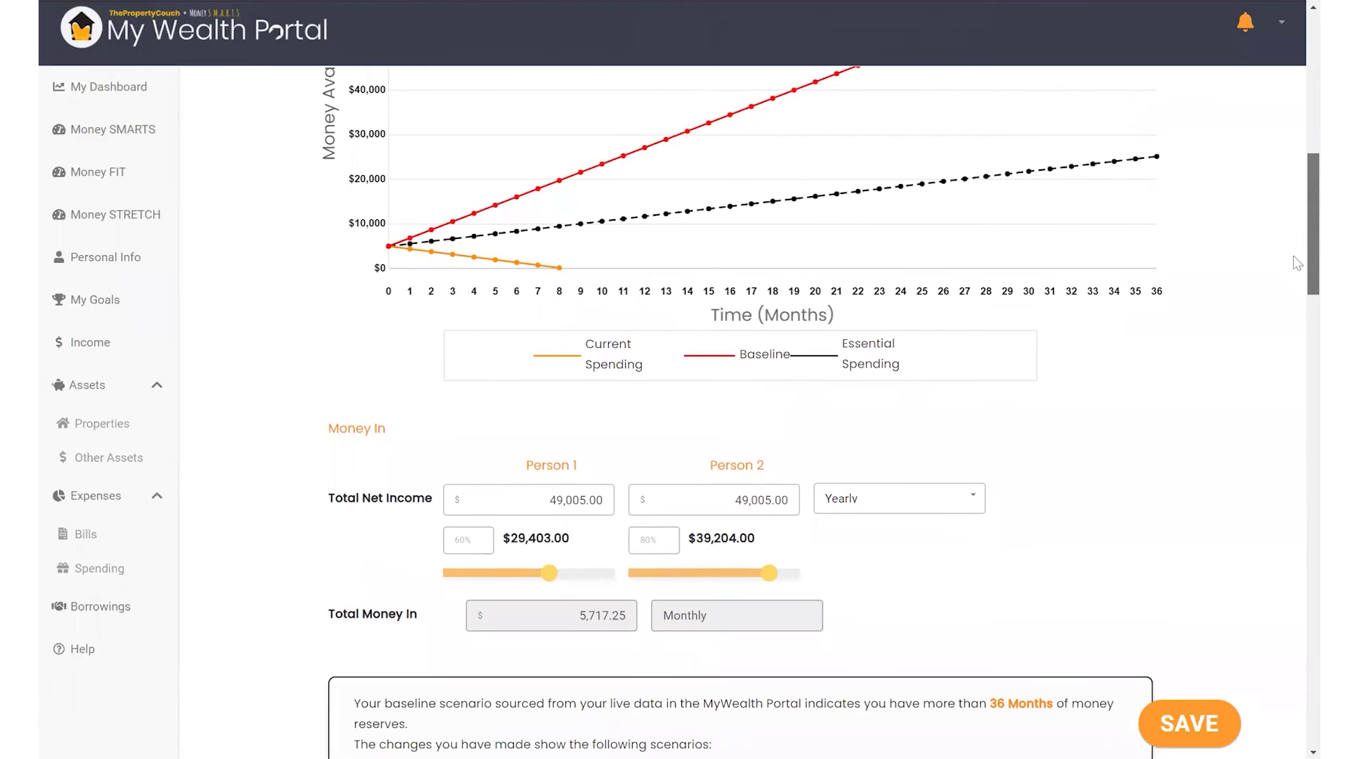
{"action": "scroll", "coordinate": [1297, 275], "scroll_direction": "down", "scroll_amount": 5}
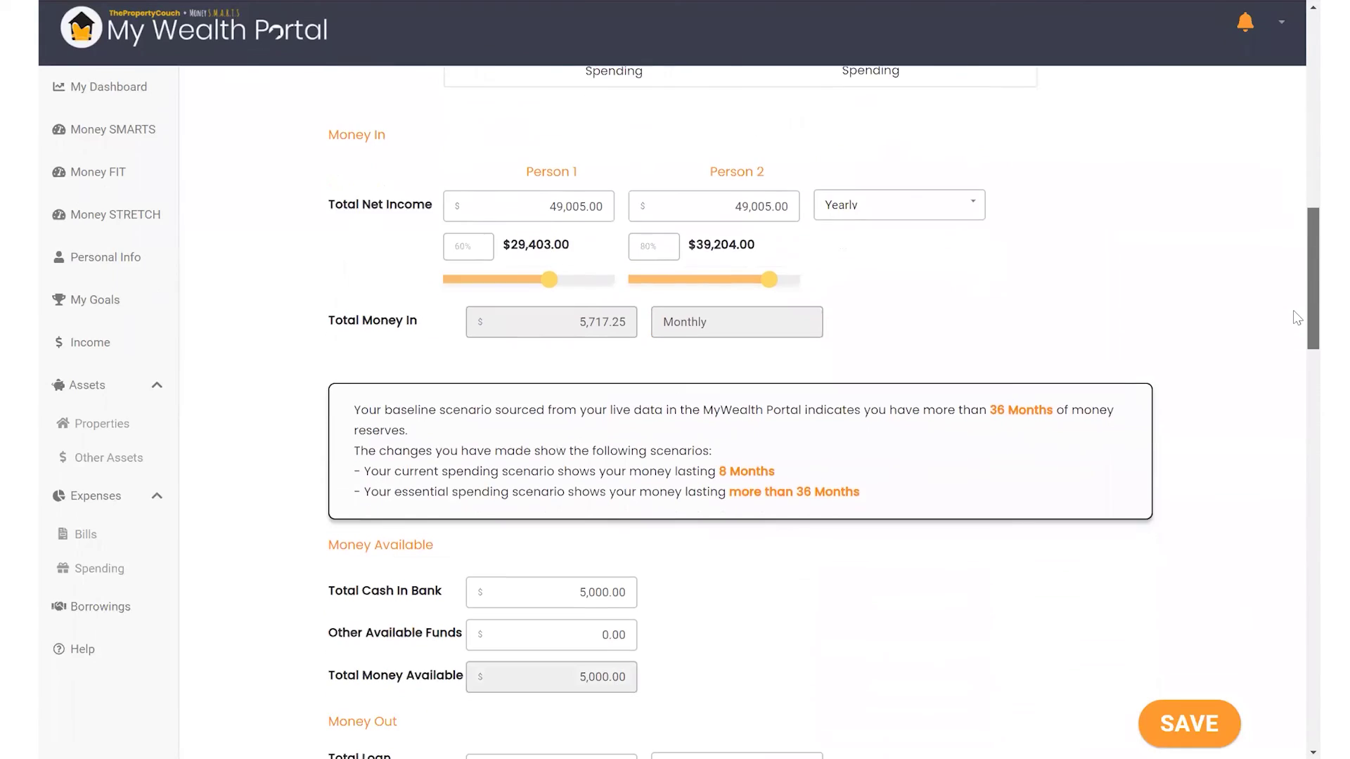
{"action": "scroll", "coordinate": [1297, 344], "scroll_direction": "down", "scroll_amount": 8}
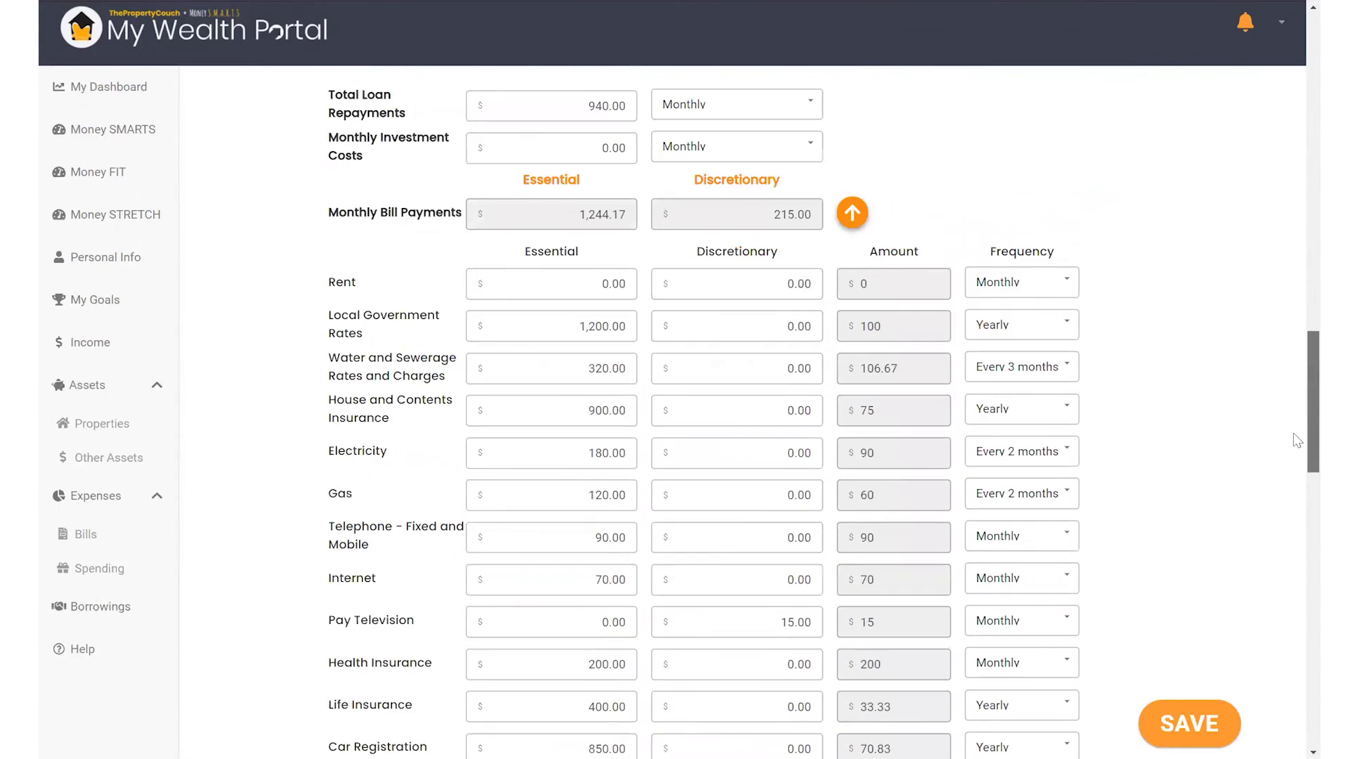
Collapse the Monthly Bill Payments and Monthly Spending breakdowns.
{"action": "left_click", "coordinate": [575, 430]}
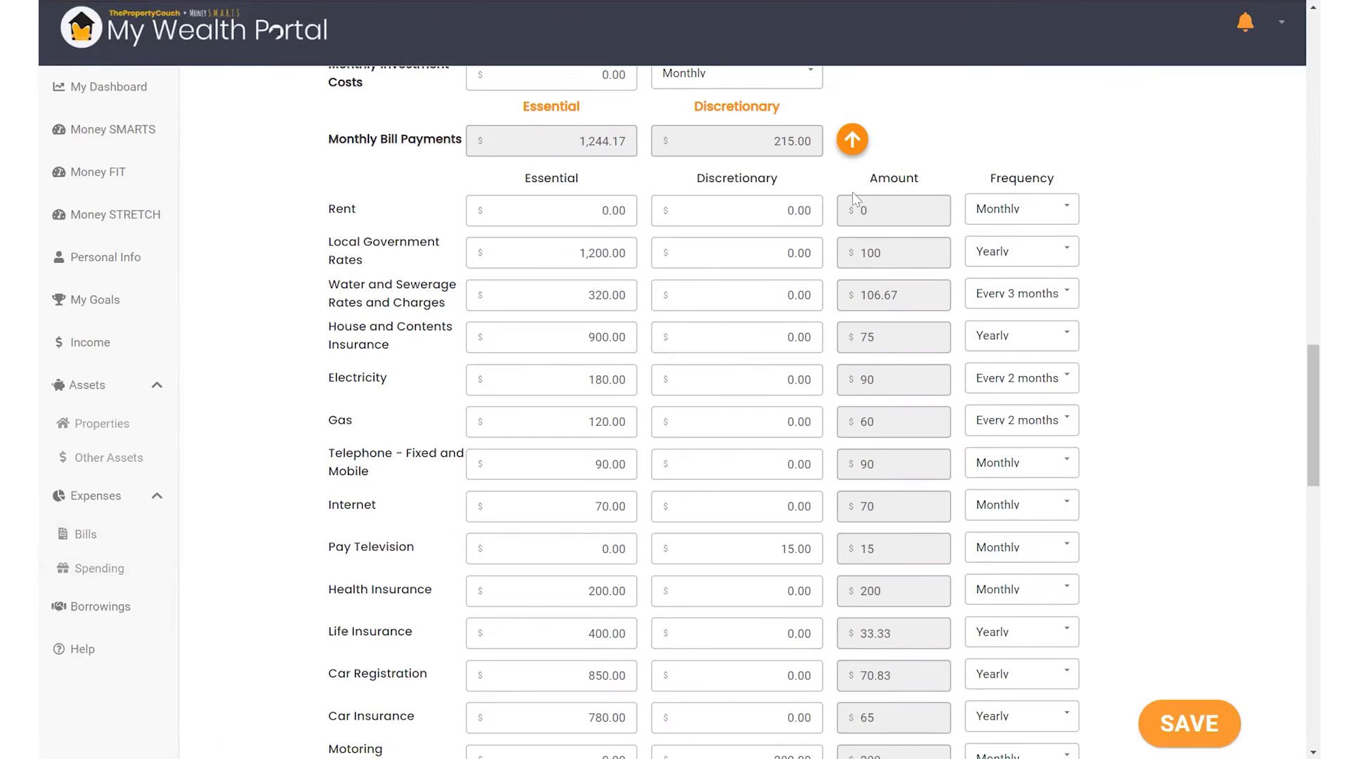
{"action": "left_click", "coordinate": [852, 141]}
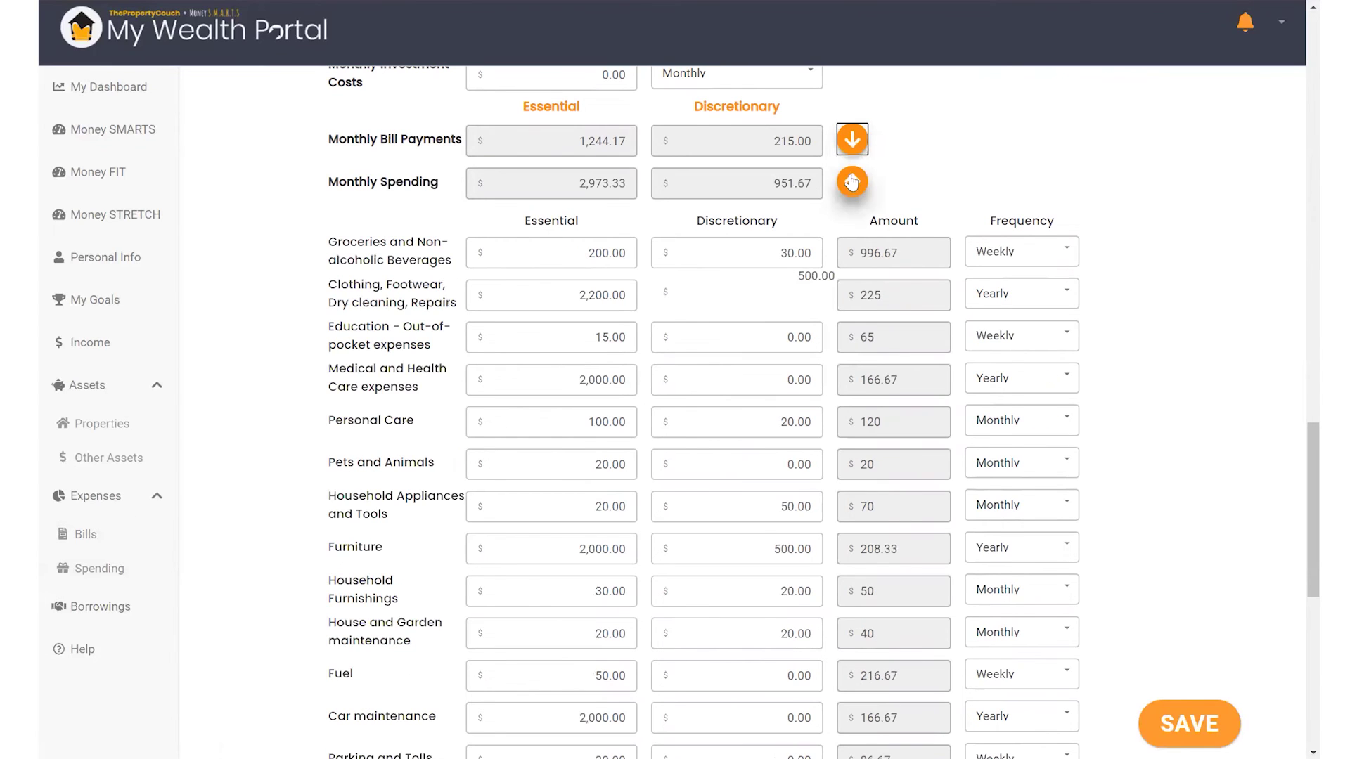
{"action": "left_click", "coordinate": [853, 187]}
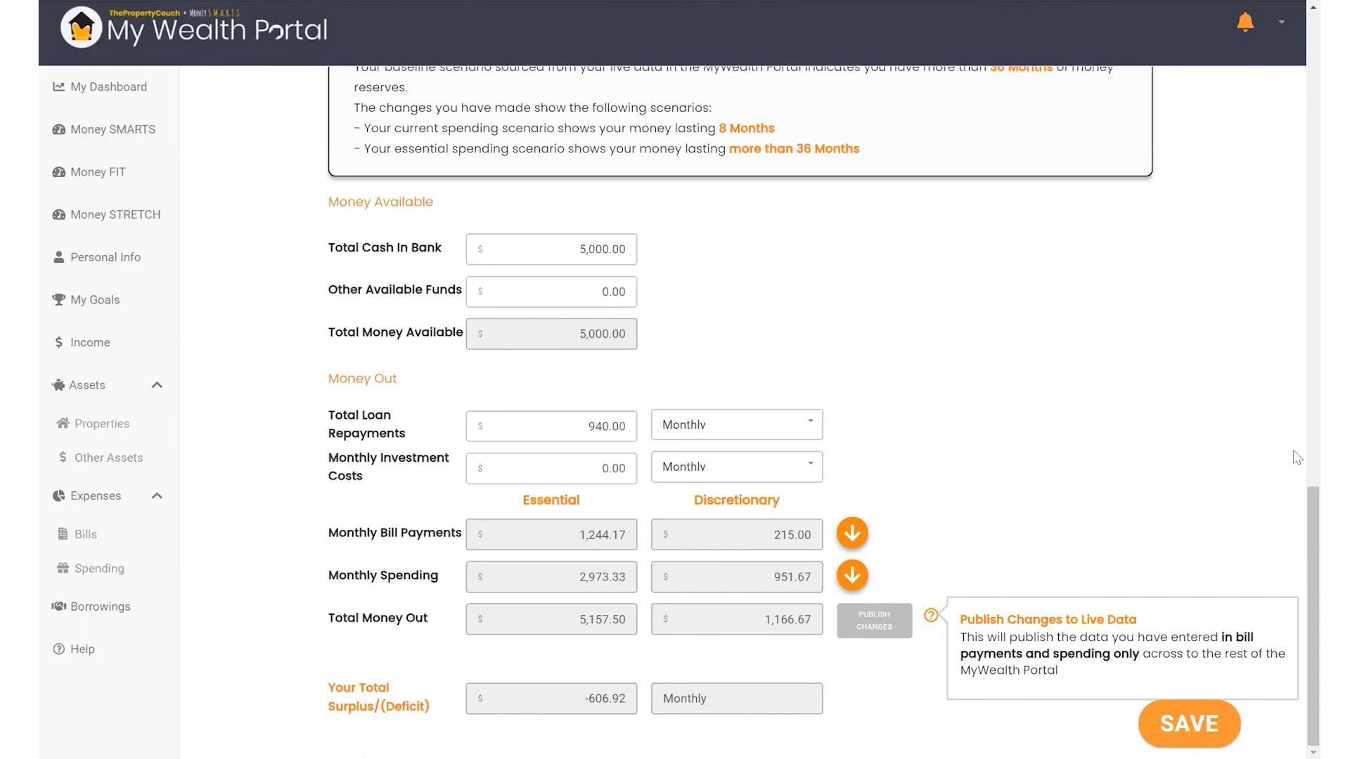
Reopen the Monthly Bill Payments breakdown, look over its items, and collapse it again.
{"action": "left_click", "coordinate": [850, 536]}
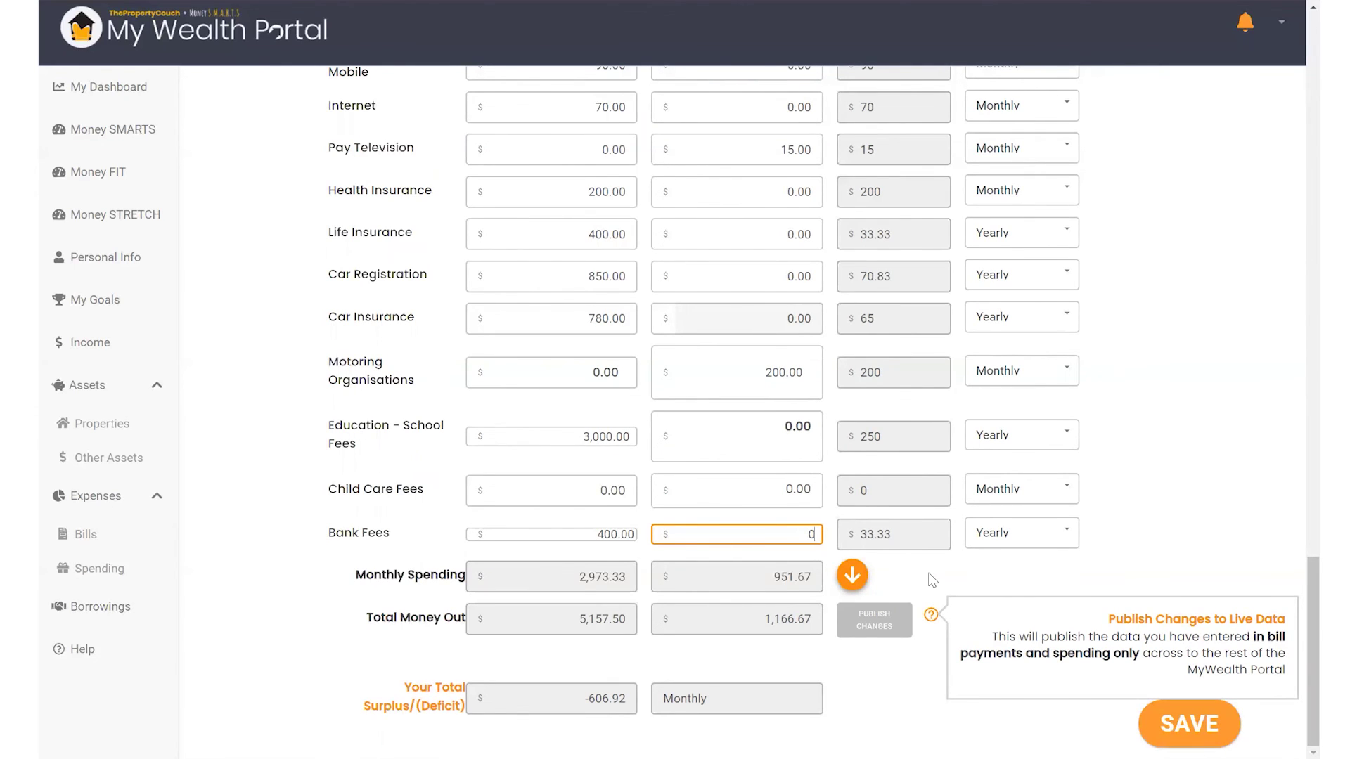
{"action": "left_click", "coordinate": [1132, 470]}
{"action": "scroll", "coordinate": [1174, 448], "scroll_direction": "up", "scroll_amount": 1}
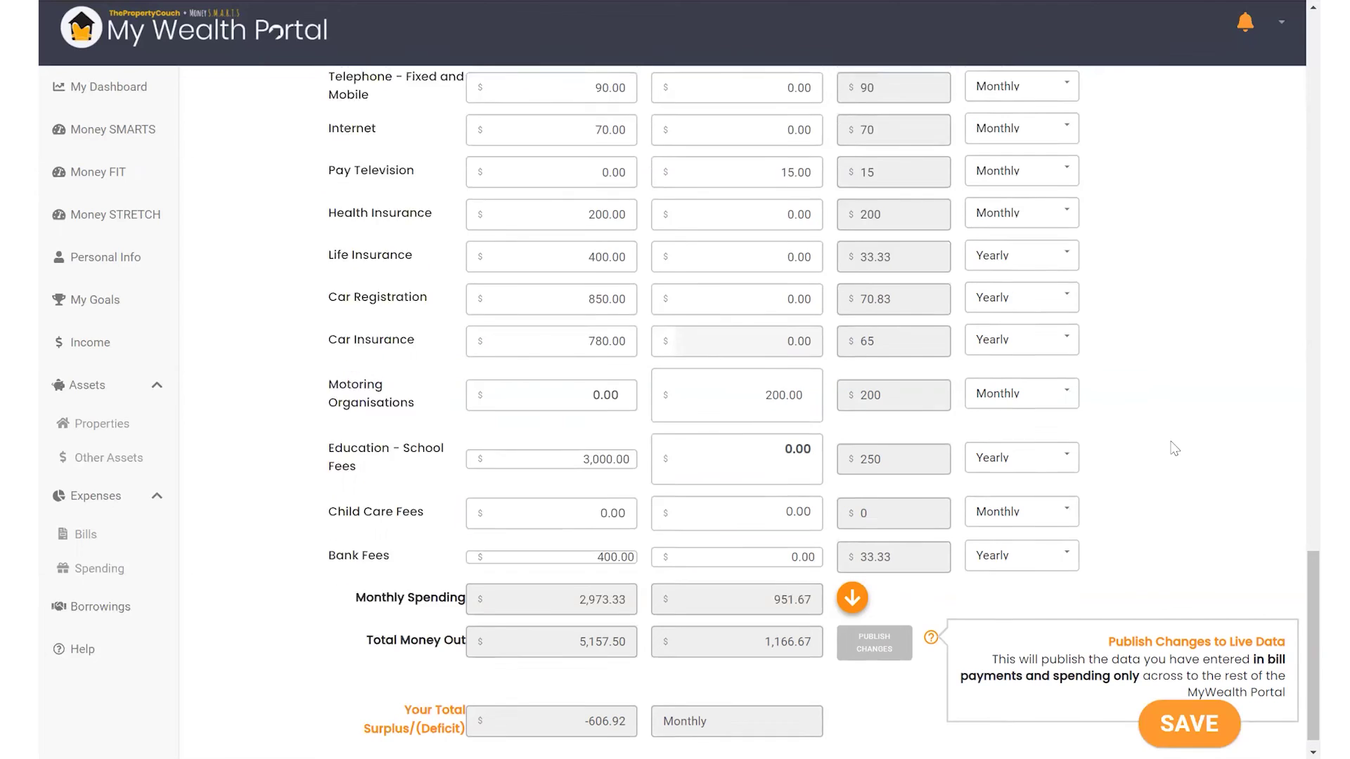
{"action": "scroll", "coordinate": [1174, 448], "scroll_direction": "up", "scroll_amount": 7}
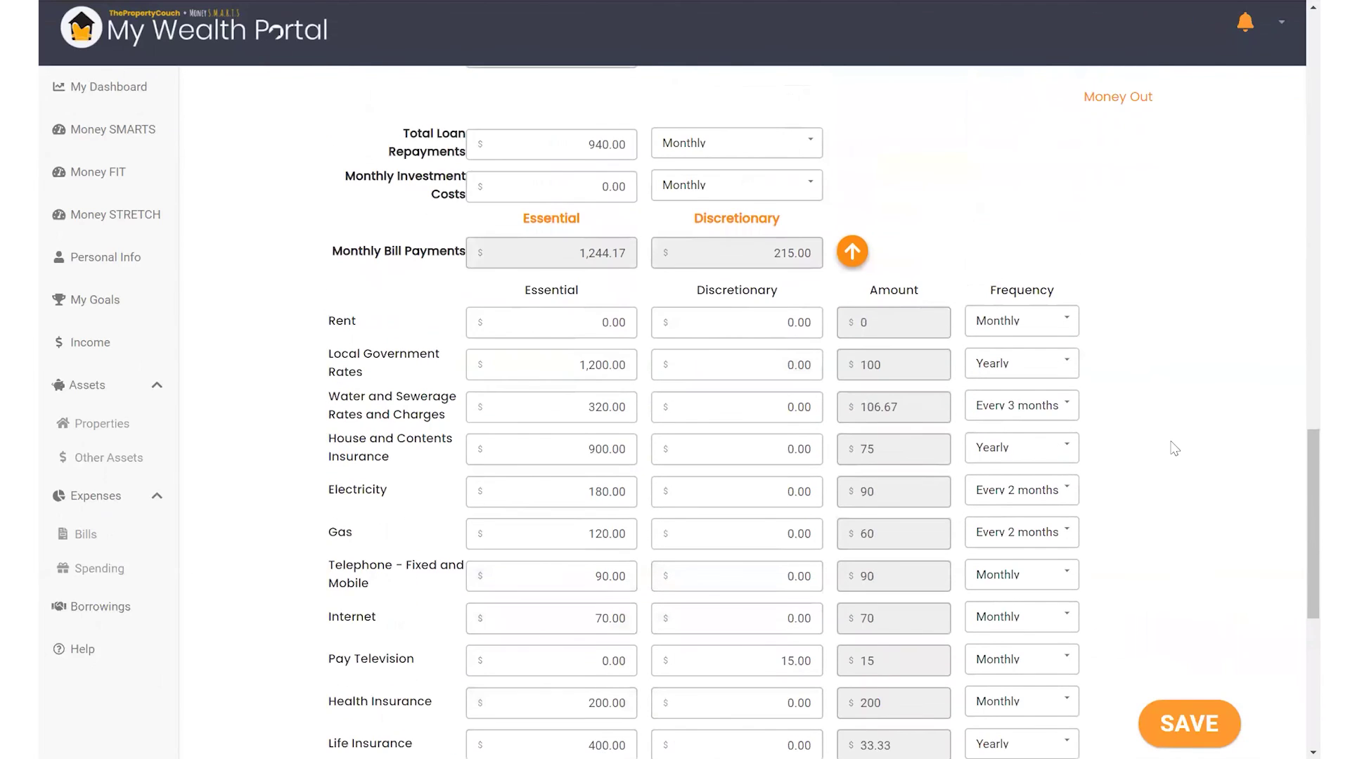
{"action": "scroll", "coordinate": [1174, 448], "scroll_direction": "up", "scroll_amount": 1}
{"action": "left_click", "coordinate": [852, 338]}
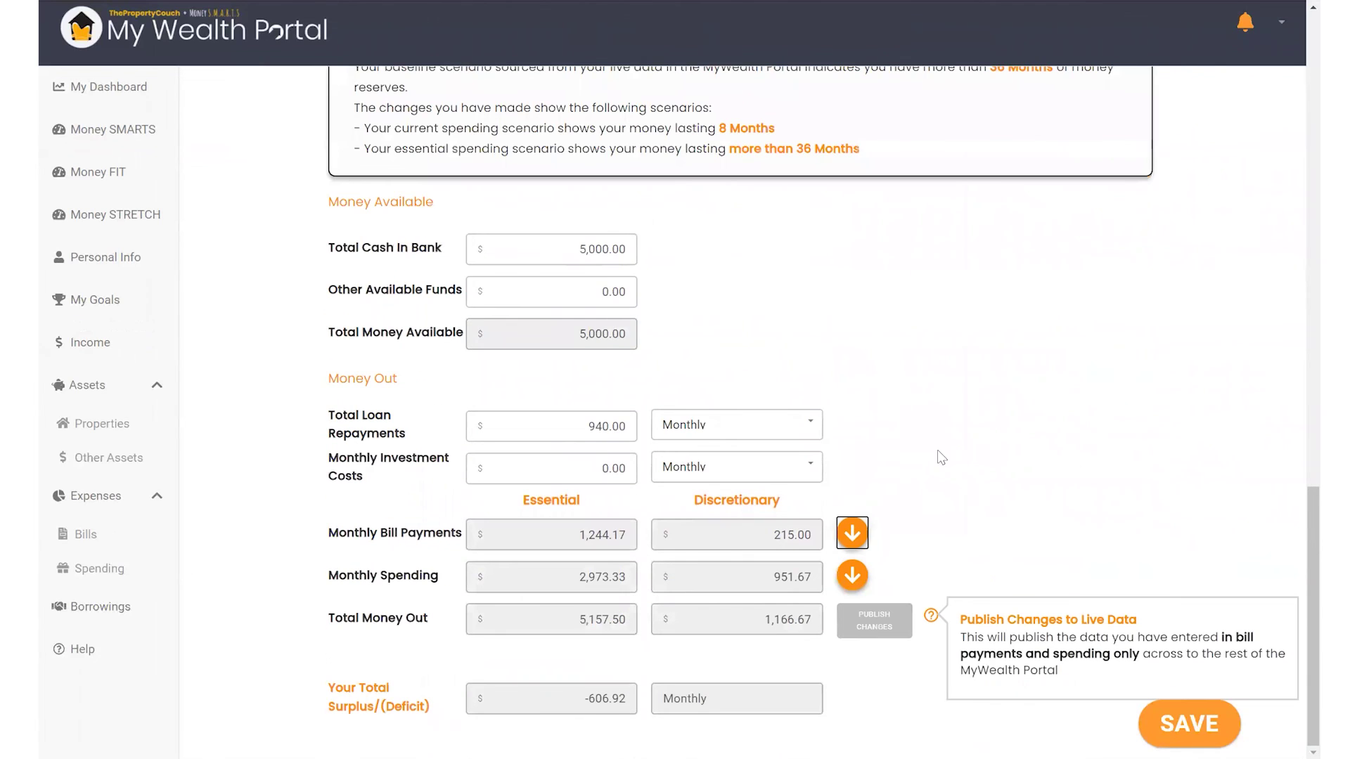
Raise Person 1's total net income to 96% and Person 2's to 97%.
{"action": "scroll", "coordinate": [941, 457], "scroll_direction": "up", "scroll_amount": 13}
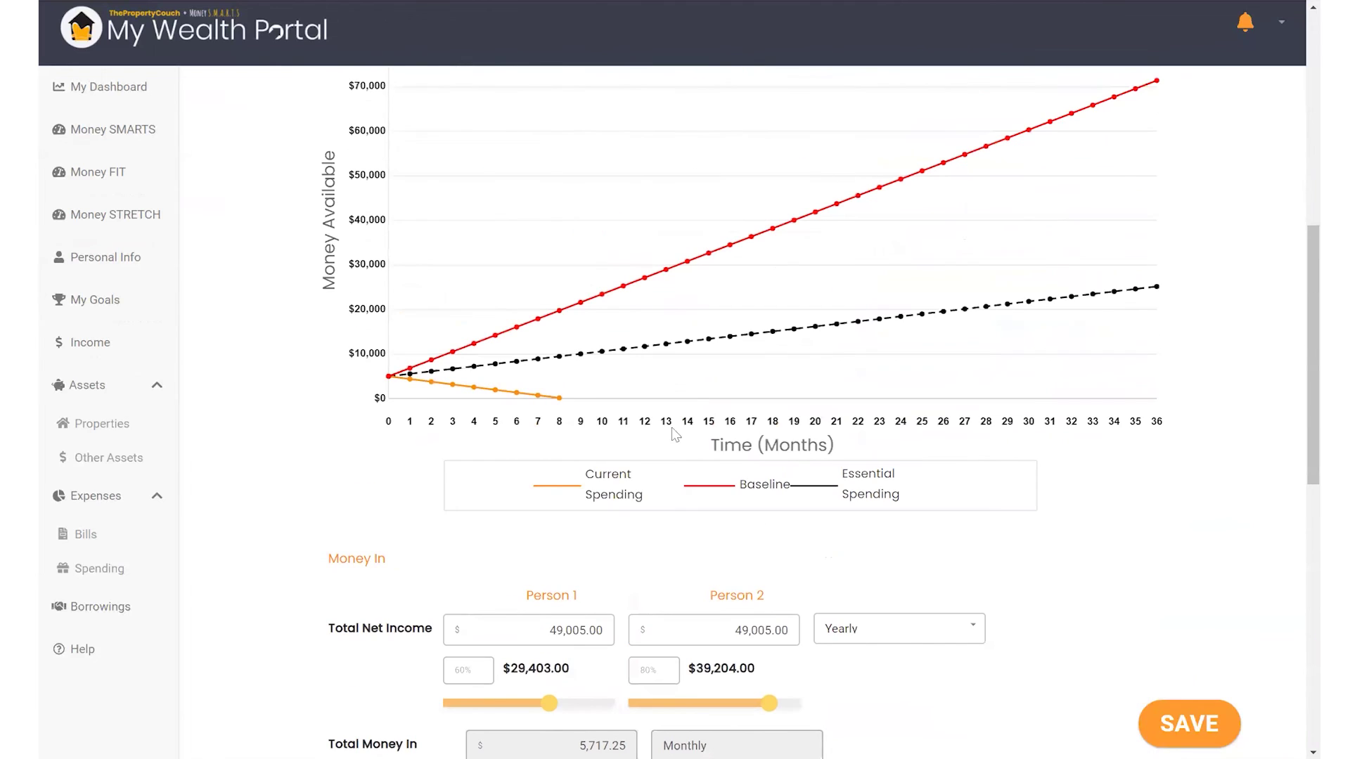
{"action": "left_click_drag", "start_coordinate": [549, 703], "coordinate": [606, 700]}
{"action": "left_click_drag", "start_coordinate": [765, 701], "coordinate": [793, 702]}
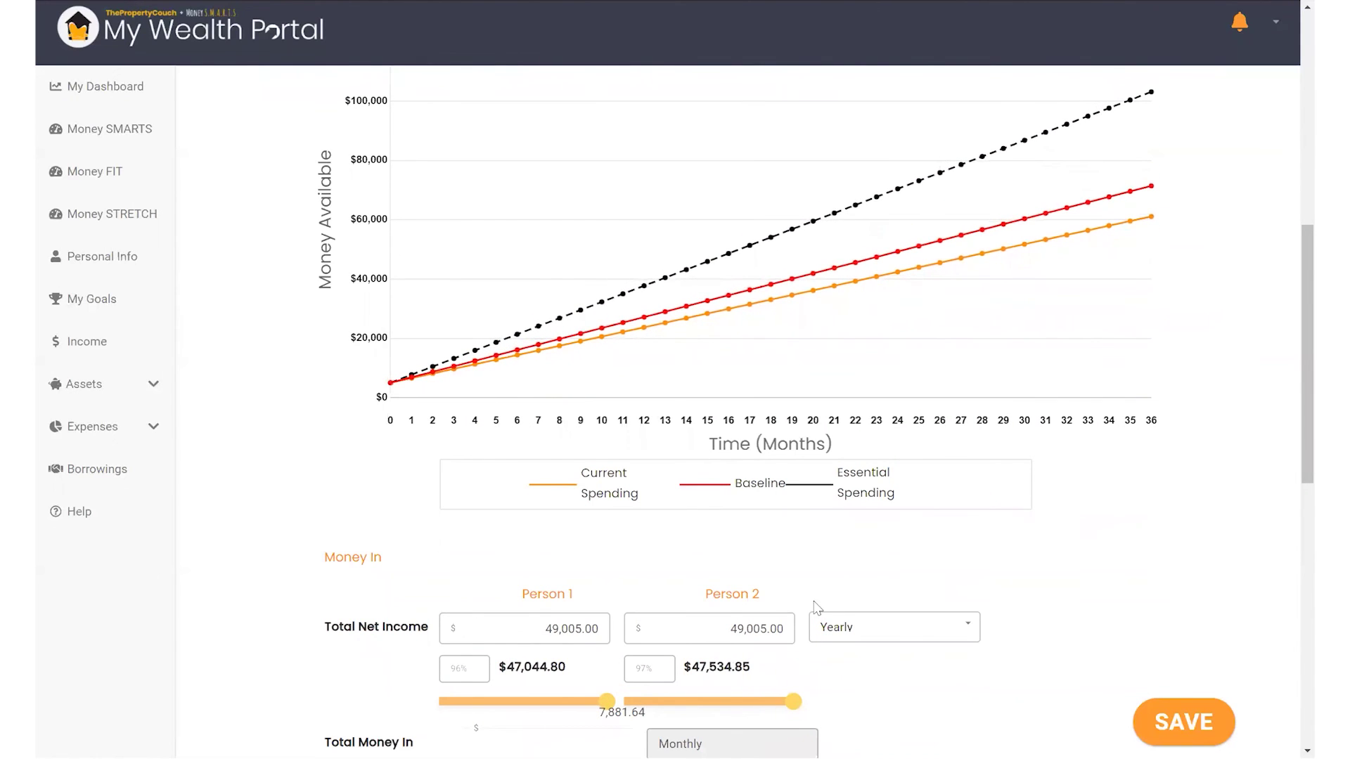
{"action": "scroll", "coordinate": [994, 603], "scroll_direction": "up", "scroll_amount": 5}
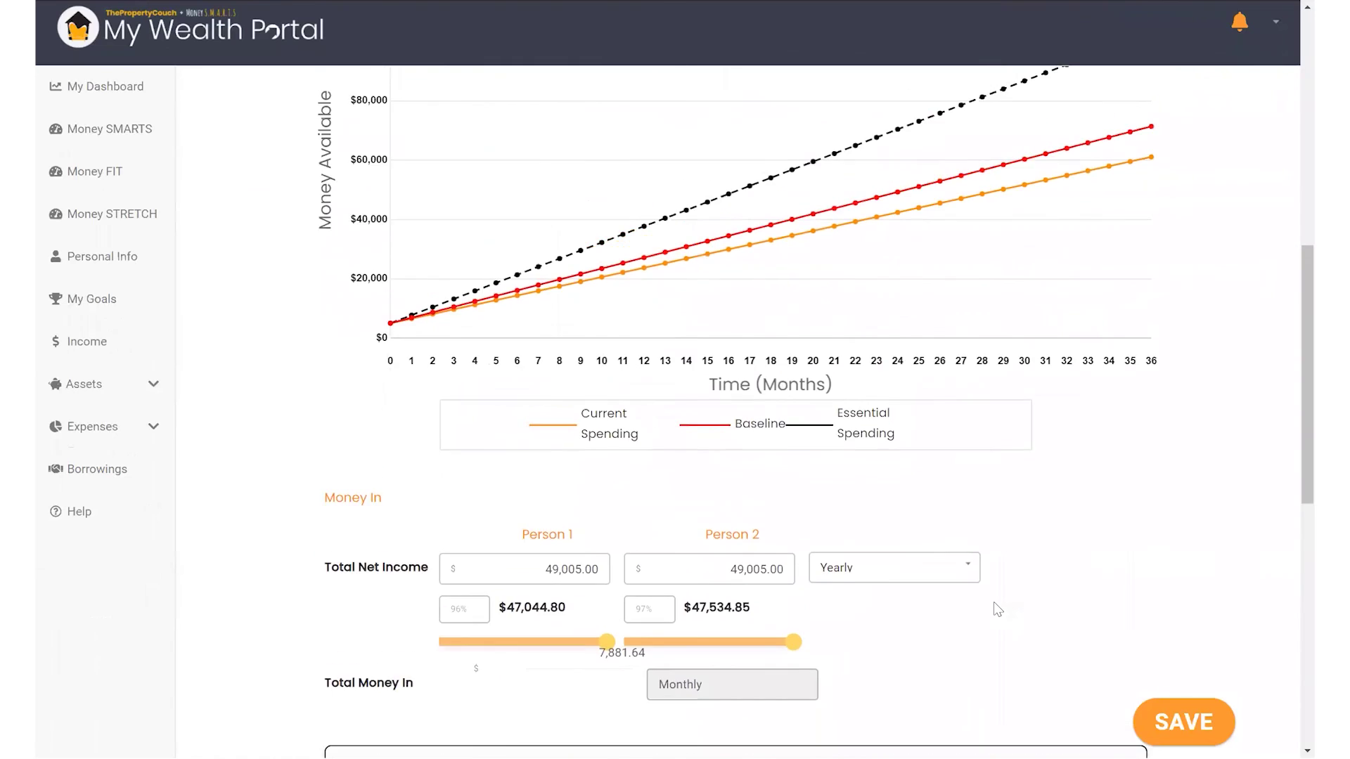
{"action": "scroll", "coordinate": [997, 608], "scroll_direction": "up", "scroll_amount": 1}
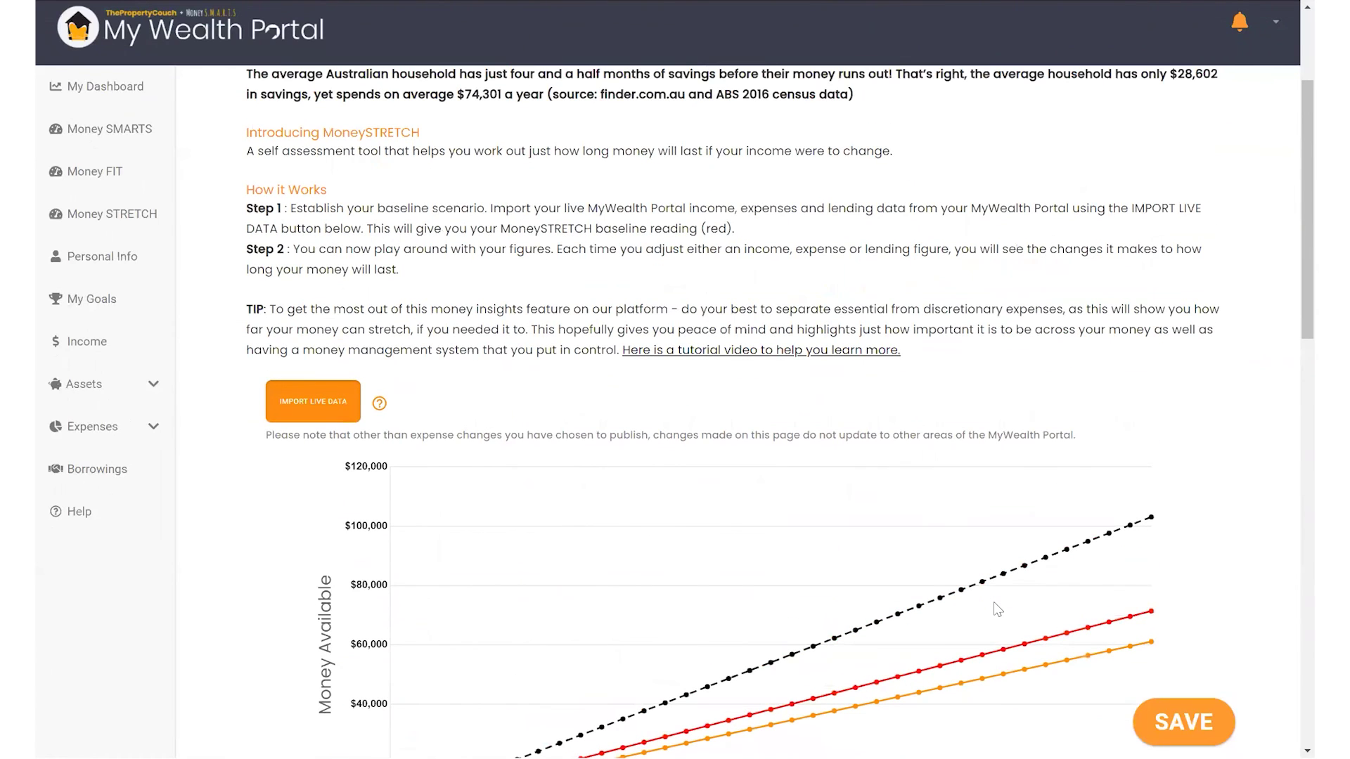
{"action": "scroll", "coordinate": [995, 603], "scroll_direction": "up", "scroll_amount": 2}
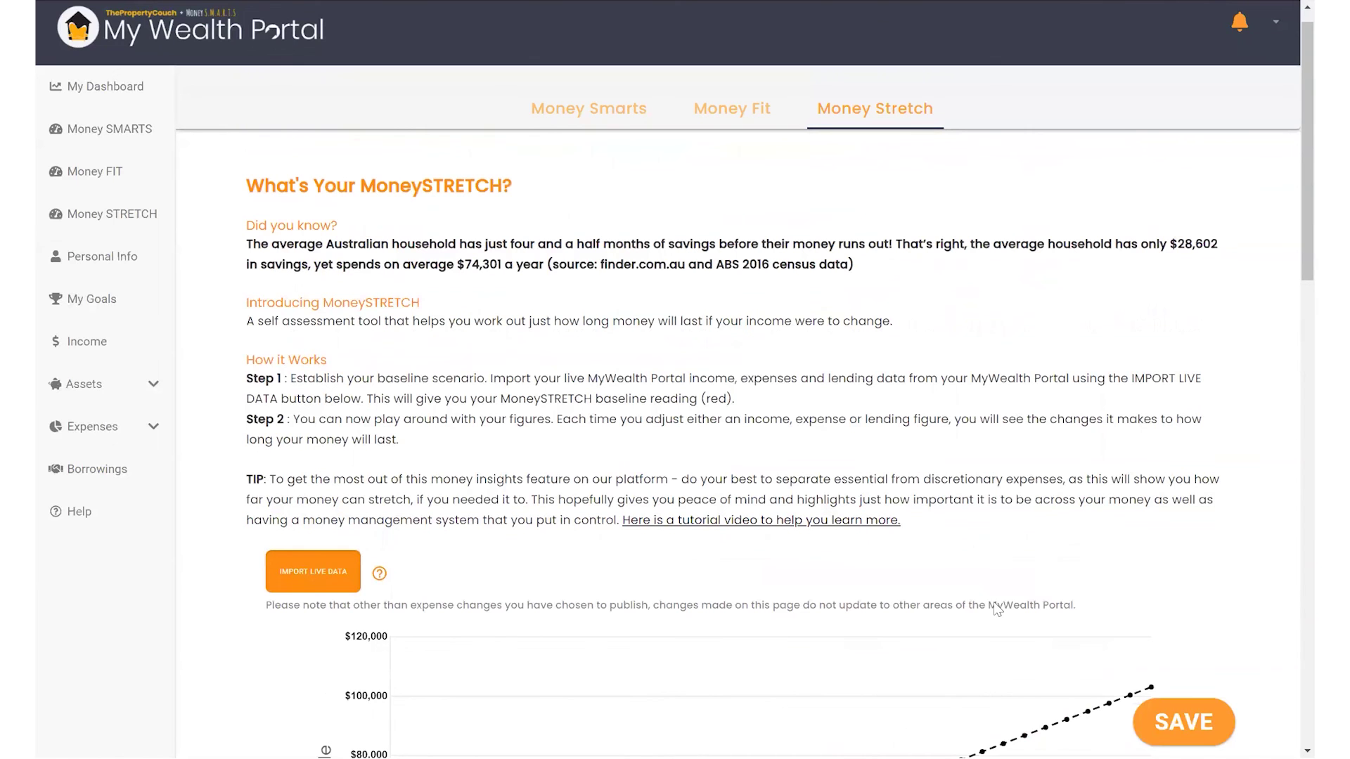